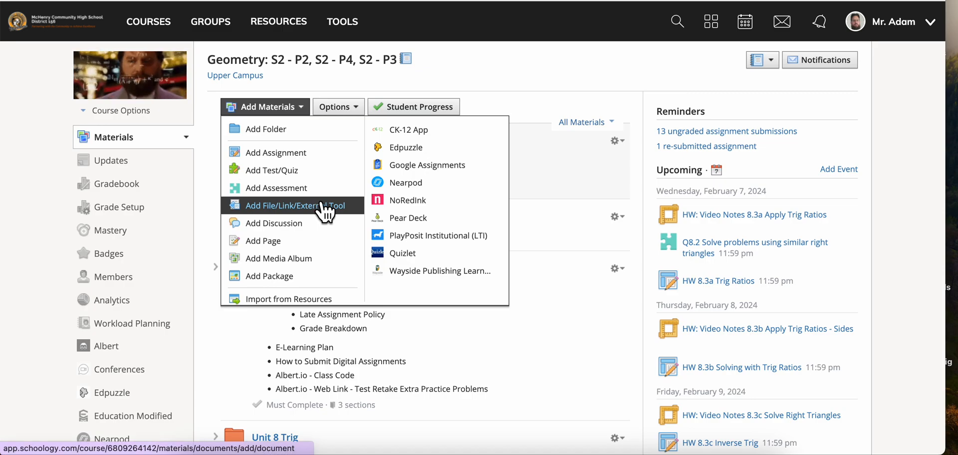
Step: Start adding an external tool to the course materials with Playposit - McHenry High School as the tool provider
{"action": "left_click", "coordinate": [316, 205]}
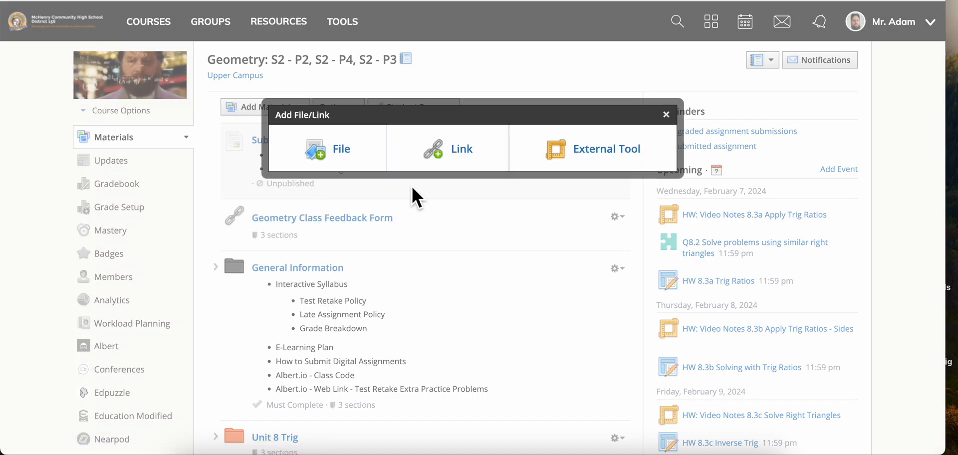
{"action": "left_click", "coordinate": [584, 144]}
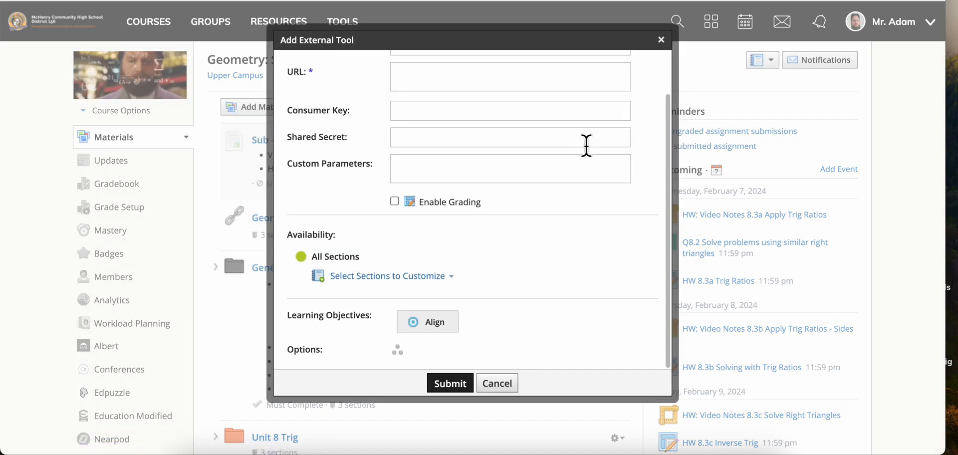
{"action": "scroll", "coordinate": [517, 136], "scroll_direction": "up", "scroll_amount": 2}
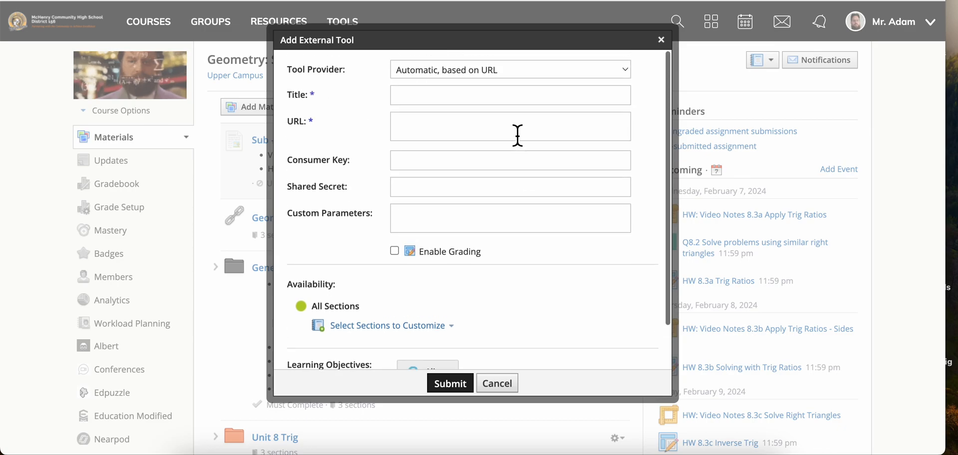
{"action": "left_click", "coordinate": [516, 75]}
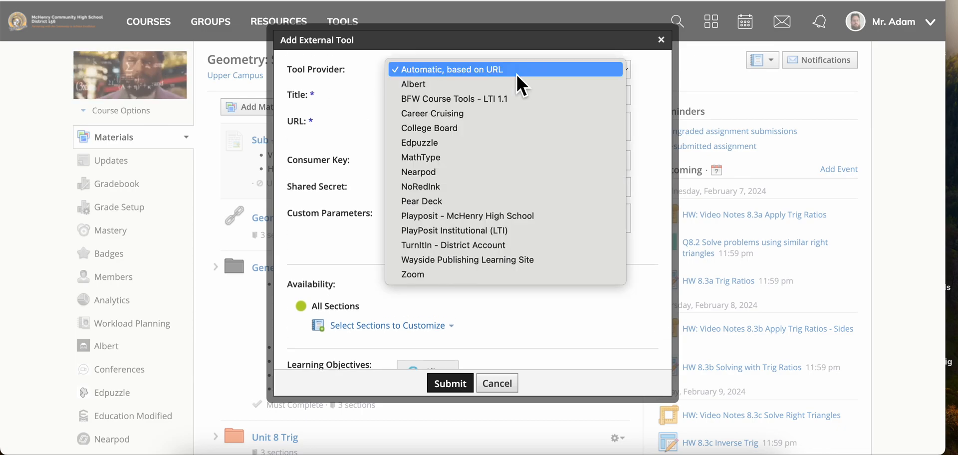
{"action": "left_click", "coordinate": [531, 214]}
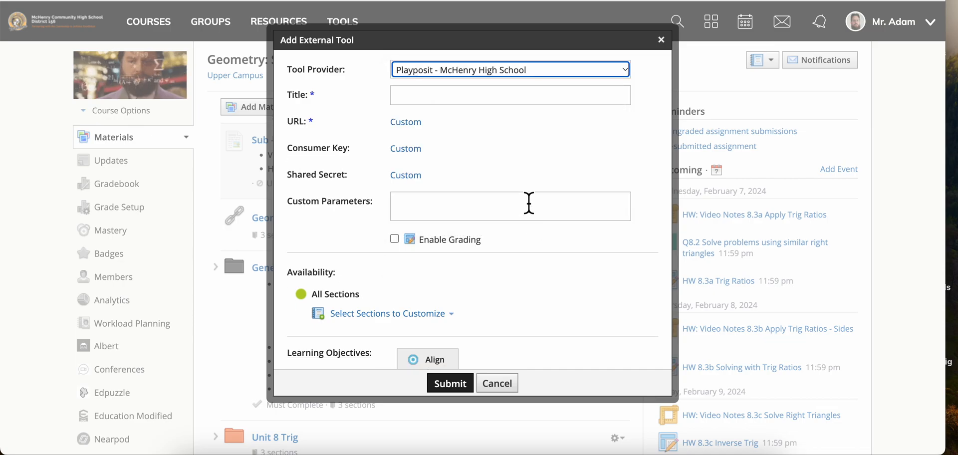
Step: Title the external tool Practice
{"action": "left_click", "coordinate": [506, 97]}
{"action": "type", "text": "Pra"}
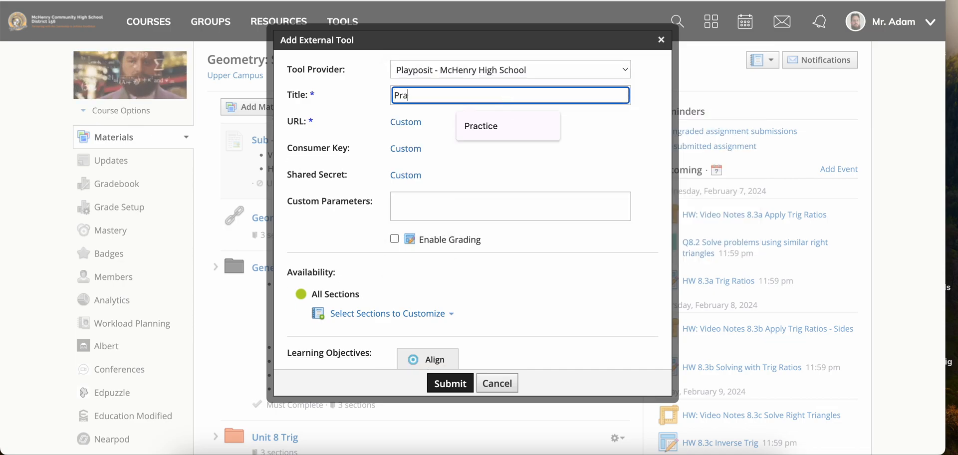
{"action": "type", "text": "ctice"}
{"action": "left_click", "coordinate": [519, 122]}
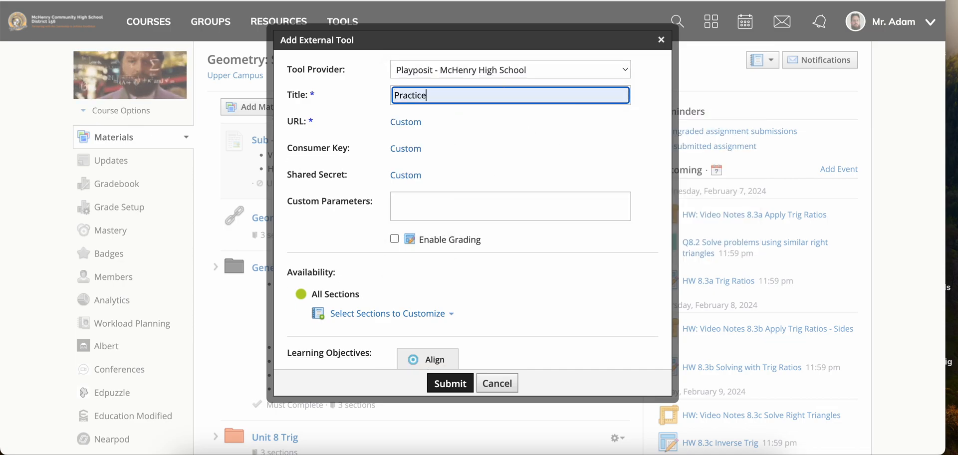
{"action": "left_click", "coordinate": [395, 239]}
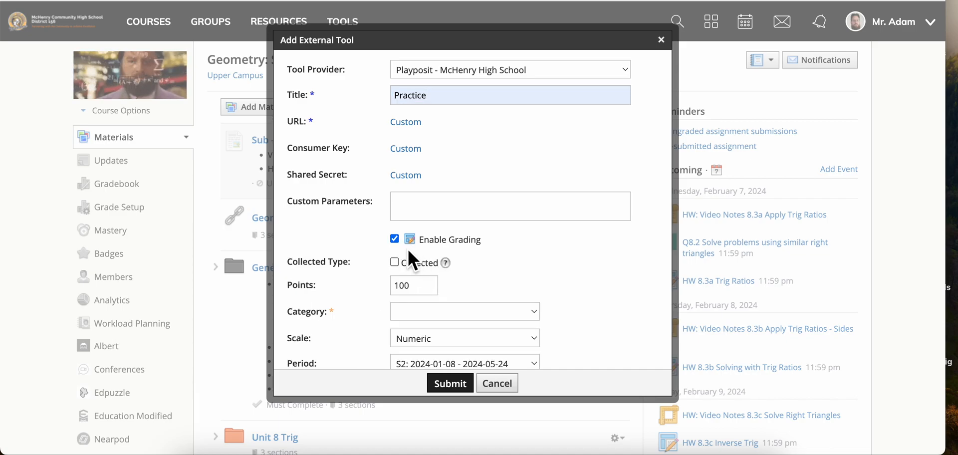
{"action": "scroll", "coordinate": [431, 270], "scroll_direction": "down", "scroll_amount": 2}
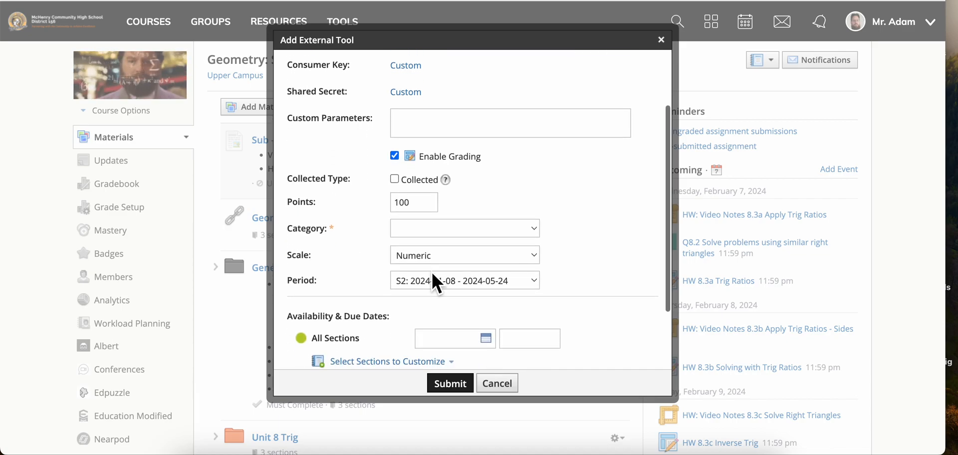
{"action": "left_click", "coordinate": [394, 186]}
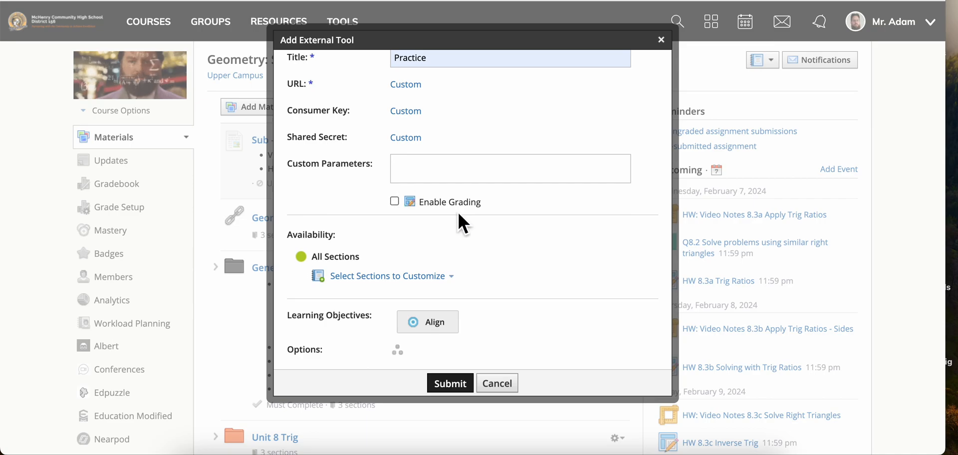
Step: Submit the Practice external tool and find it in the course materials list
{"action": "scroll", "coordinate": [479, 306], "scroll_direction": "down", "scroll_amount": 1}
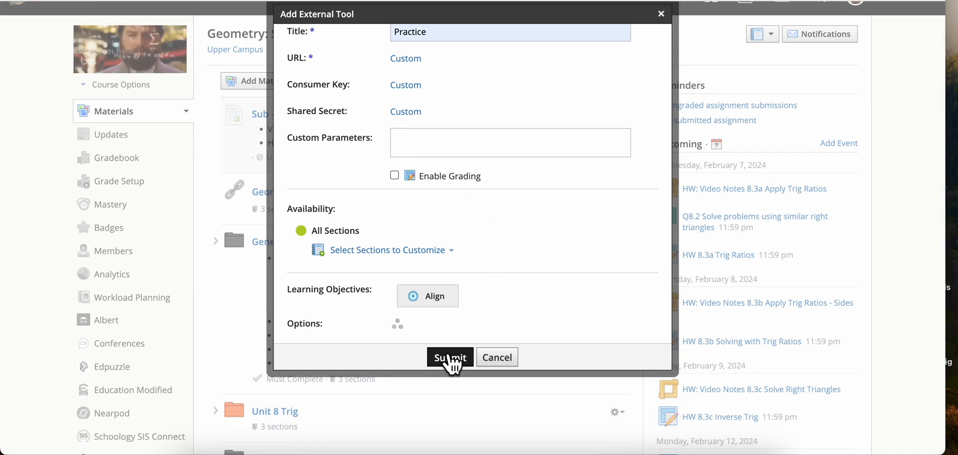
{"action": "left_click", "coordinate": [450, 356]}
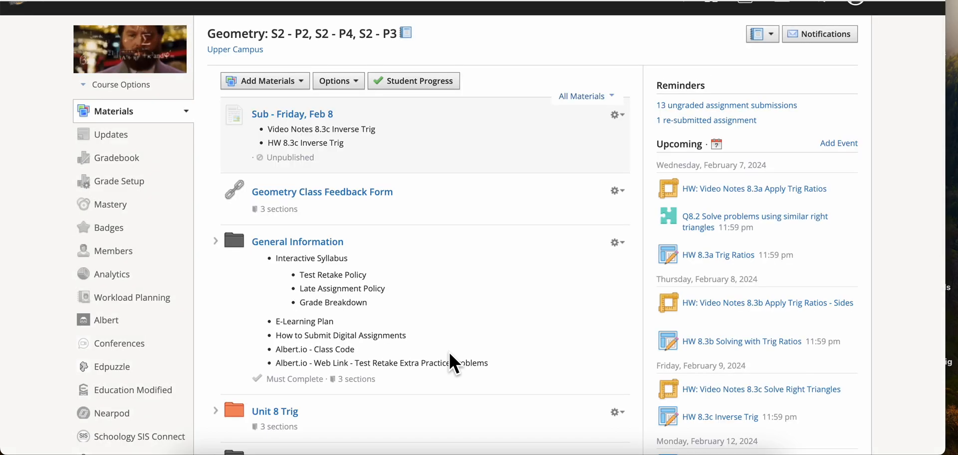
{"action": "scroll", "coordinate": [449, 354], "scroll_direction": "down", "scroll_amount": 5}
{"action": "scroll", "coordinate": [448, 352], "scroll_direction": "down", "scroll_amount": 3}
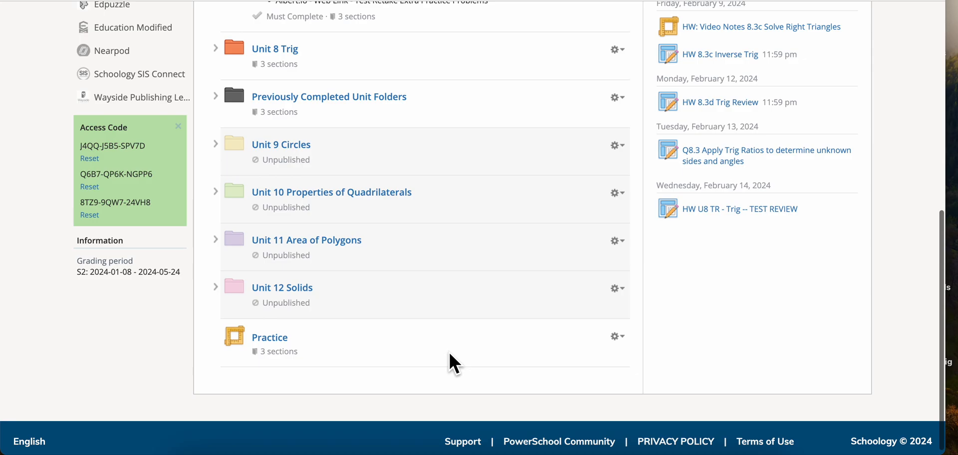
{"action": "left_click", "coordinate": [216, 288]}
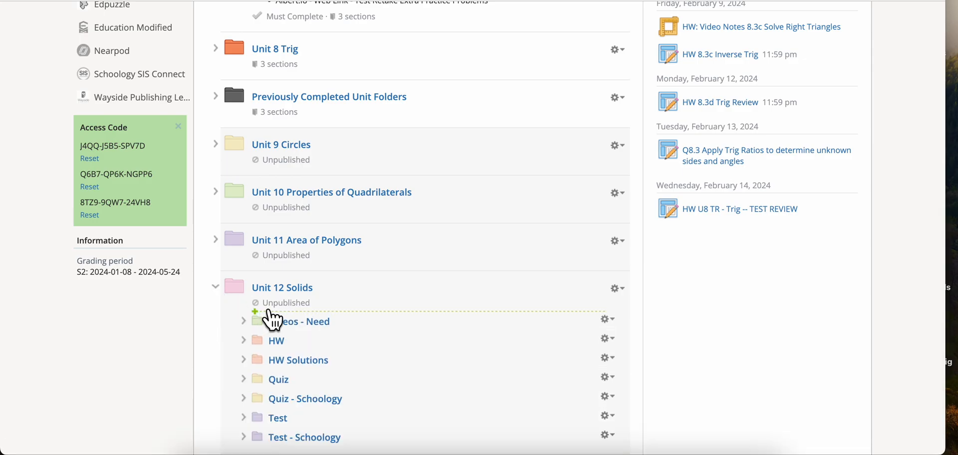
{"action": "left_click", "coordinate": [267, 312]}
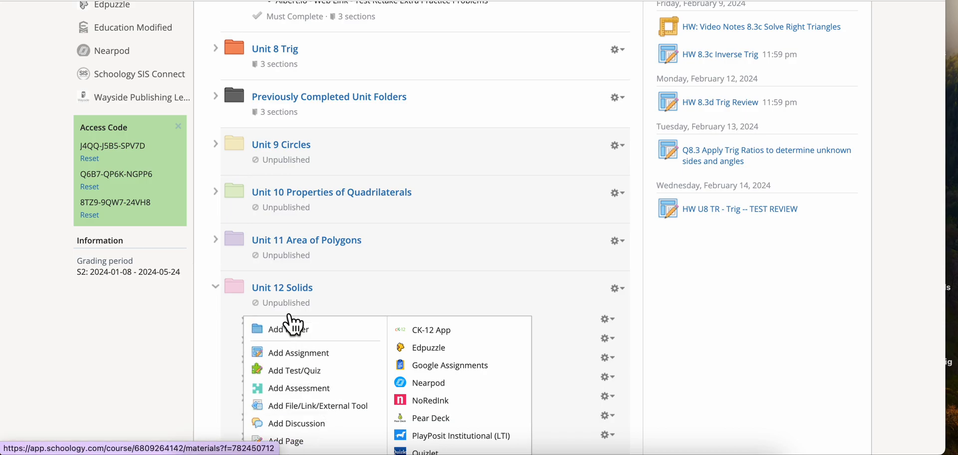
{"action": "left_click", "coordinate": [217, 289]}
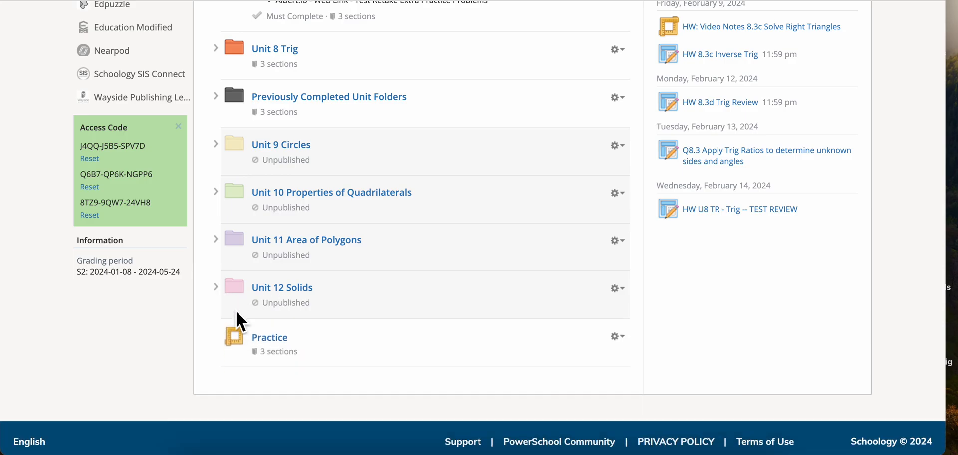
Step: Open the Practice material, enter PlayPosit from it and start a new bulb
{"action": "left_click", "coordinate": [278, 332]}
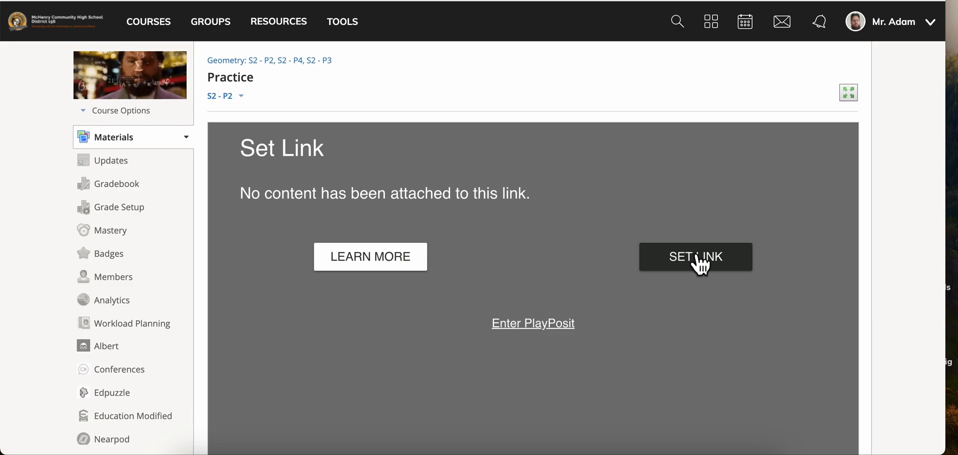
{"action": "left_click", "coordinate": [542, 324]}
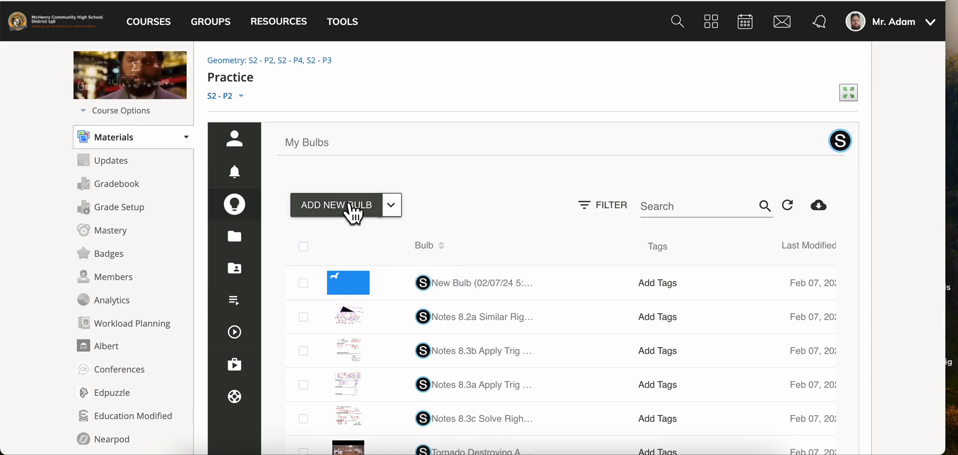
{"action": "left_click", "coordinate": [352, 210]}
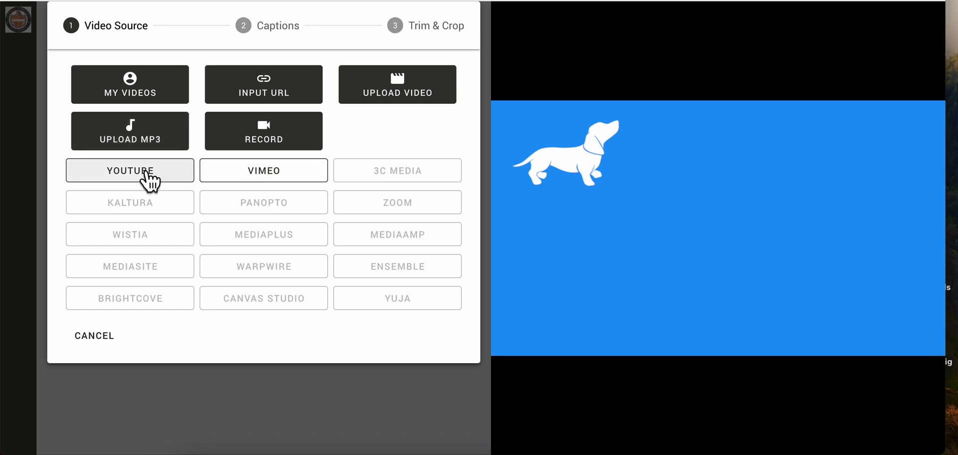
Step: Add the YouTube video "Tornado Destroying A School Gym In Seconds" to the bulb using its copied link
{"action": "left_click", "coordinate": [147, 172]}
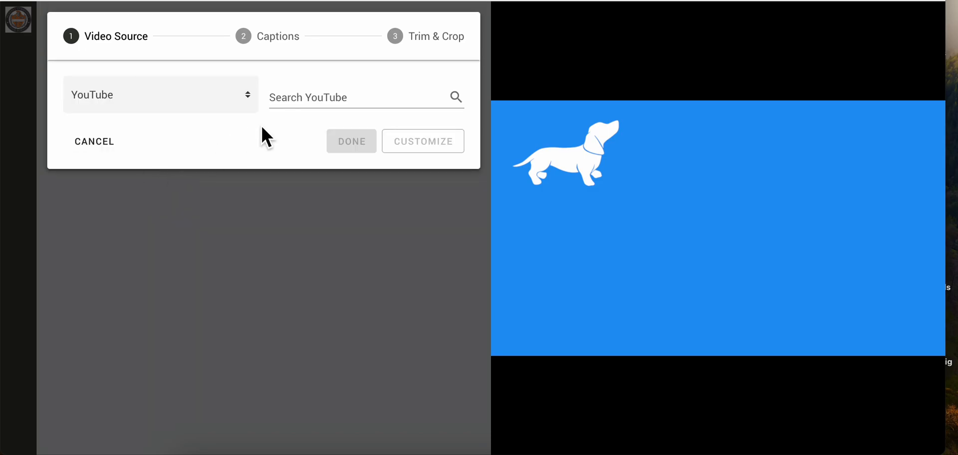
{"action": "left_click", "coordinate": [314, 103]}
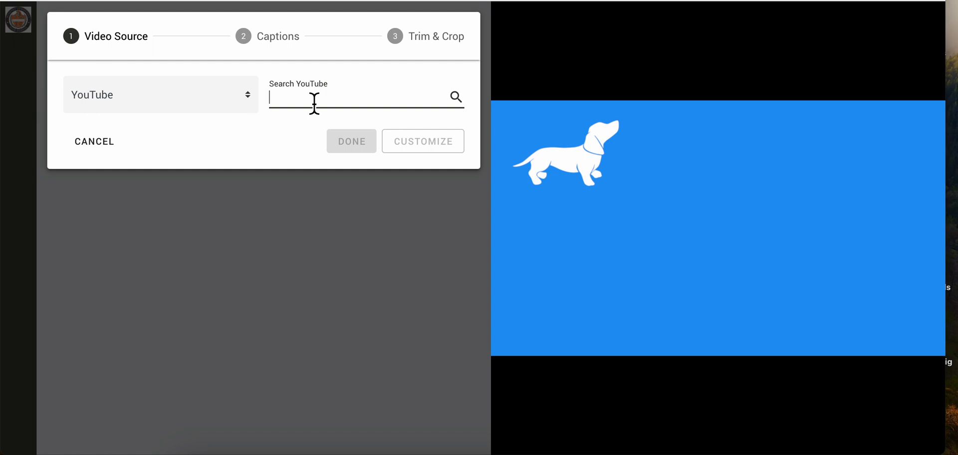
{"action": "key", "text": "super+v"}
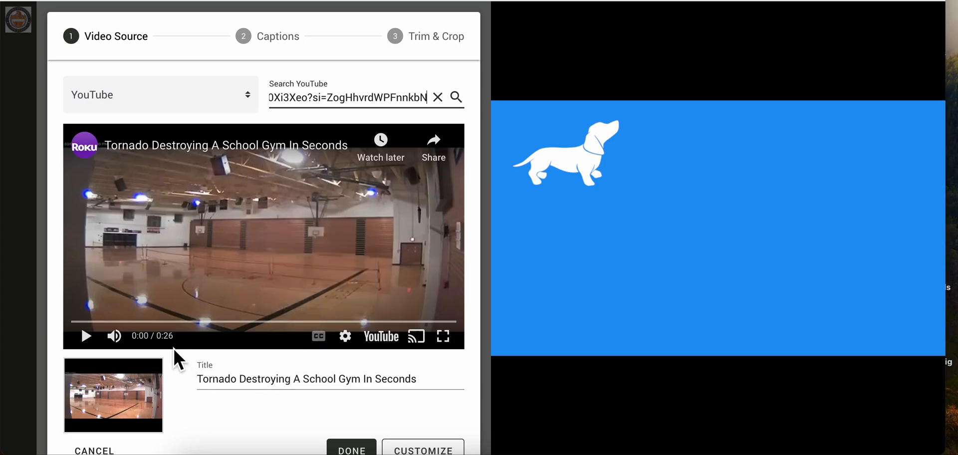
{"action": "scroll", "coordinate": [309, 402], "scroll_direction": "down", "scroll_amount": 2}
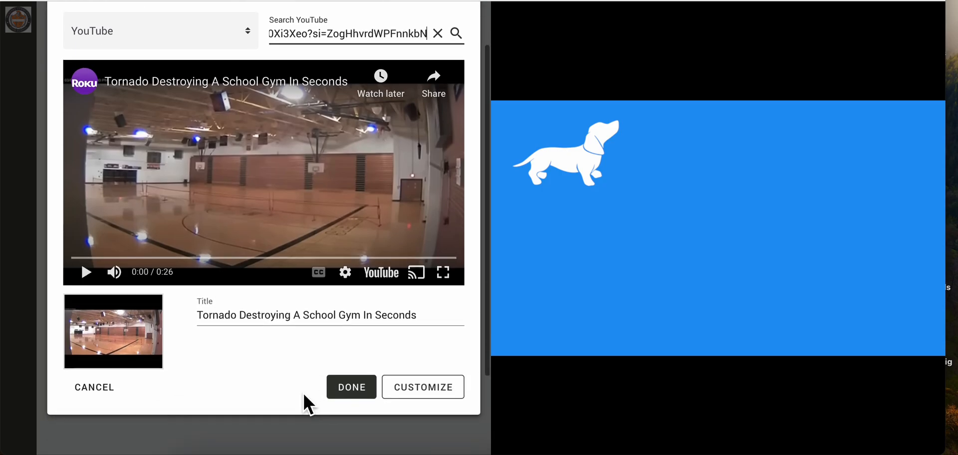
{"action": "scroll", "coordinate": [349, 330], "scroll_direction": "up", "scroll_amount": 1}
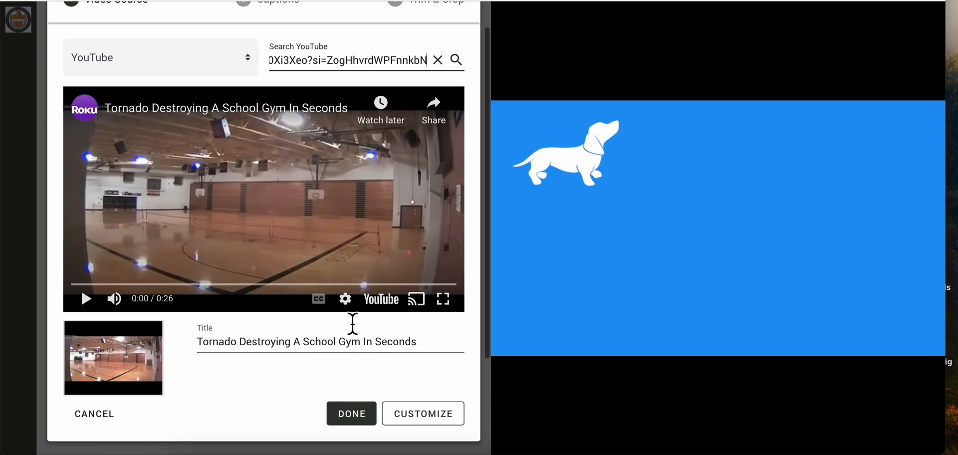
{"action": "left_click", "coordinate": [351, 414]}
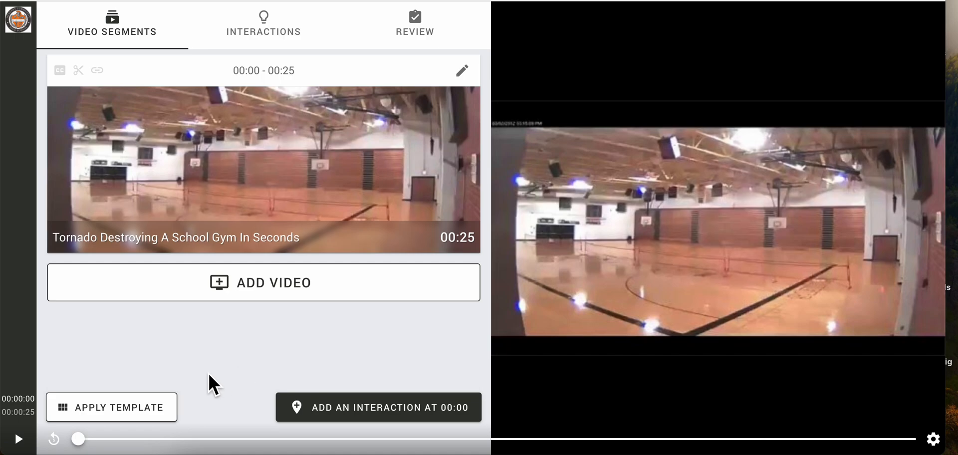
Step: Play the bulb's video and pause it at 00:06
{"action": "left_click", "coordinate": [18, 439]}
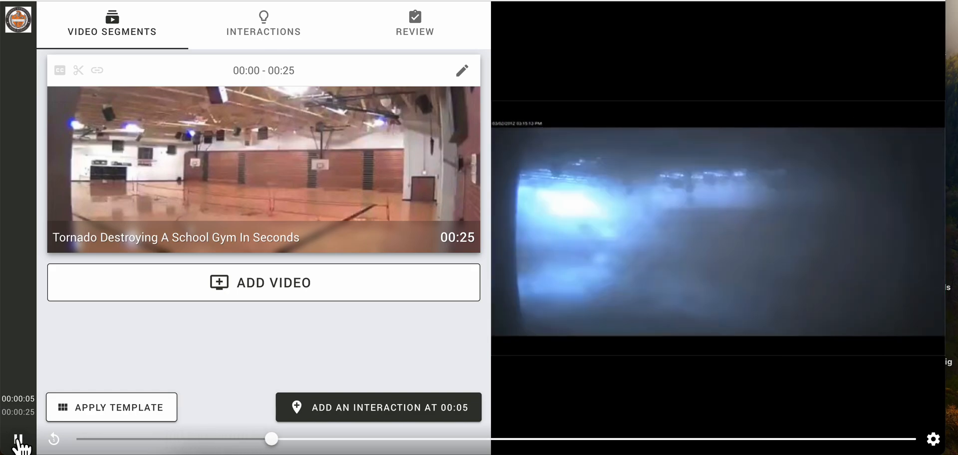
{"action": "left_click", "coordinate": [20, 442]}
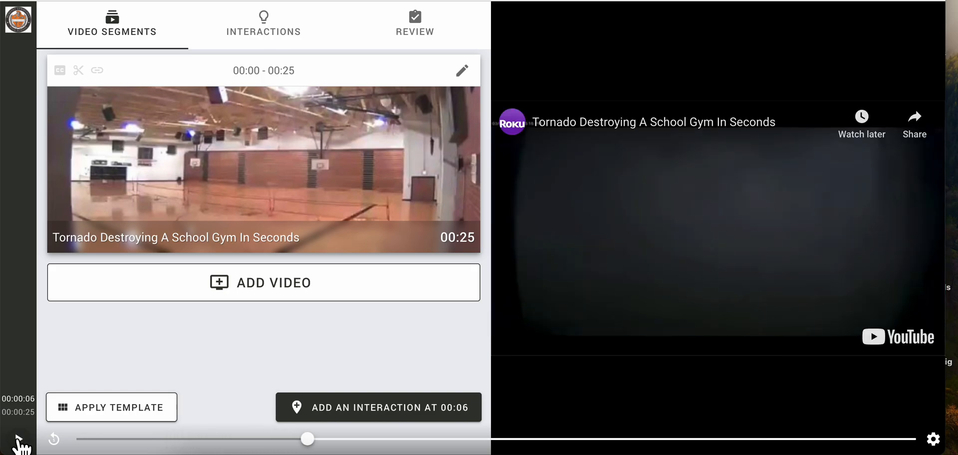
{"action": "left_click", "coordinate": [385, 414]}
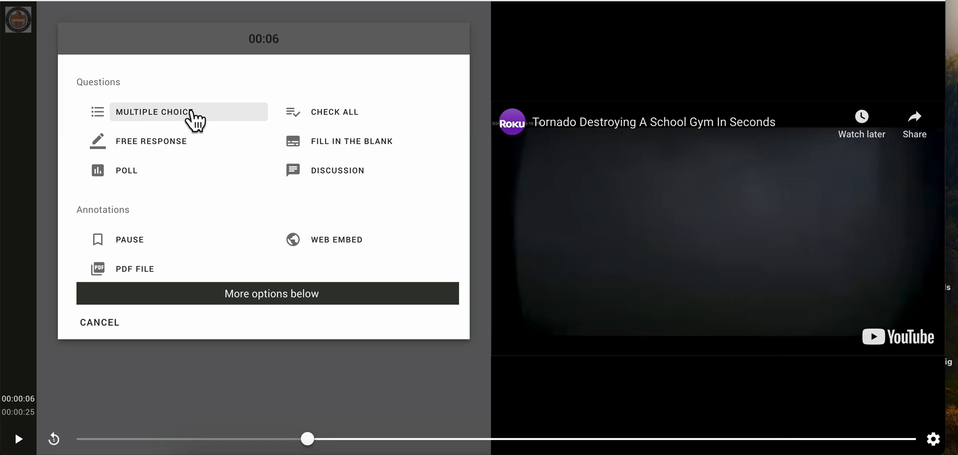
{"action": "left_click", "coordinate": [183, 142]}
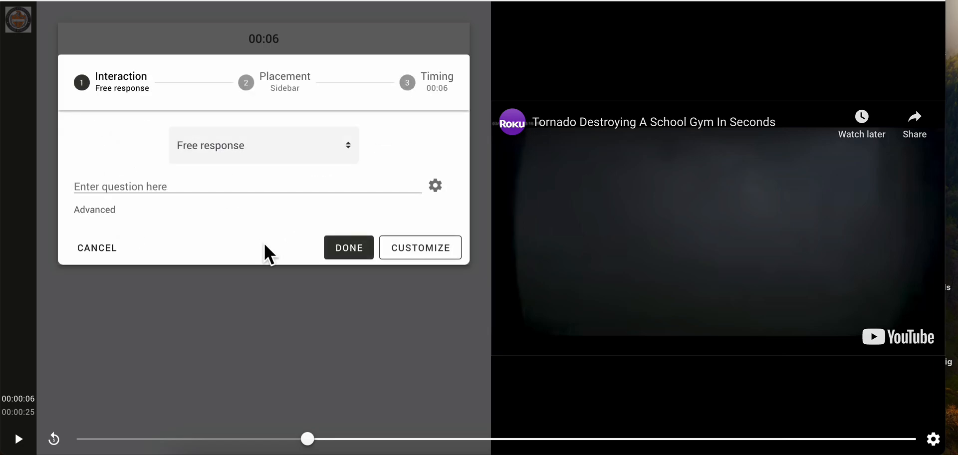
{"action": "left_click", "coordinate": [263, 188]}
{"action": "type", "text": "Why is the scre"}
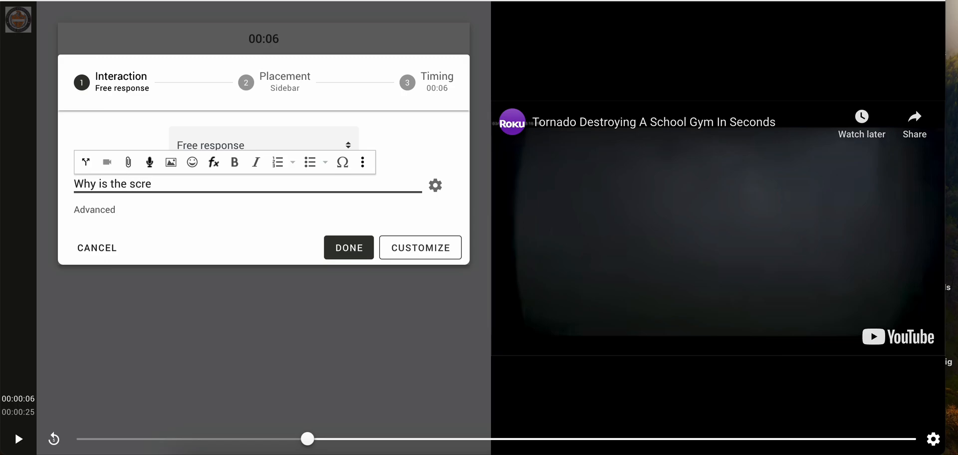
{"action": "left_click", "coordinate": [103, 252]}
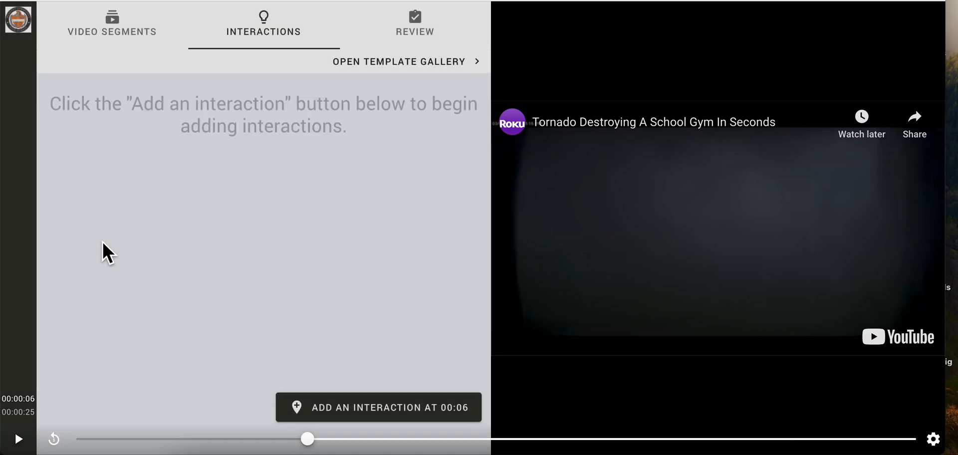
Step: Add a fill in the blank interaction at 00:06 with the question "Why is the screen dark?"
{"action": "left_click", "coordinate": [348, 394]}
{"action": "left_click", "coordinate": [294, 143]}
{"action": "left_click", "coordinate": [198, 194]}
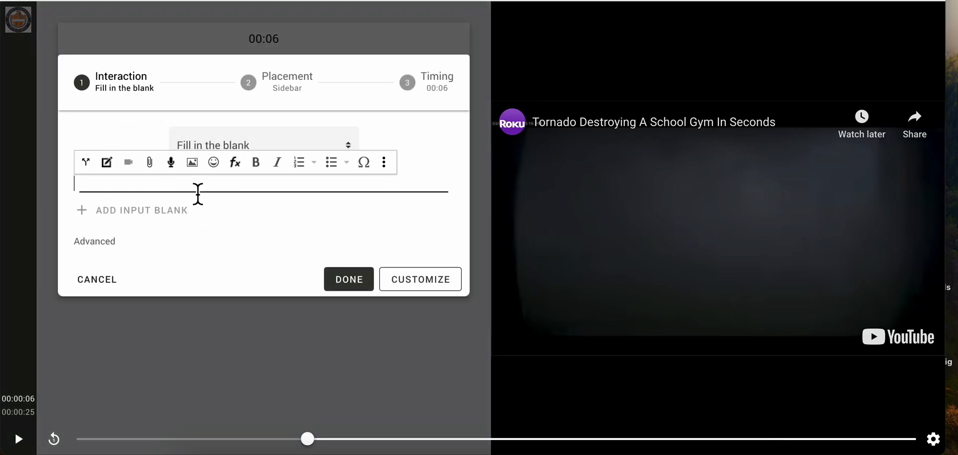
{"action": "type", "text": "Wha"}
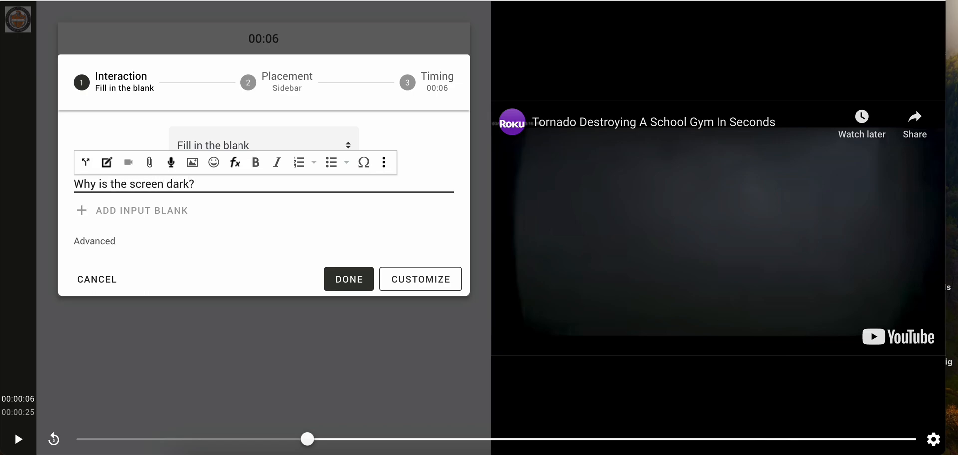
Step: Add an input blank after the question and enter "tornado" as its correct answer
{"action": "left_click", "coordinate": [162, 208]}
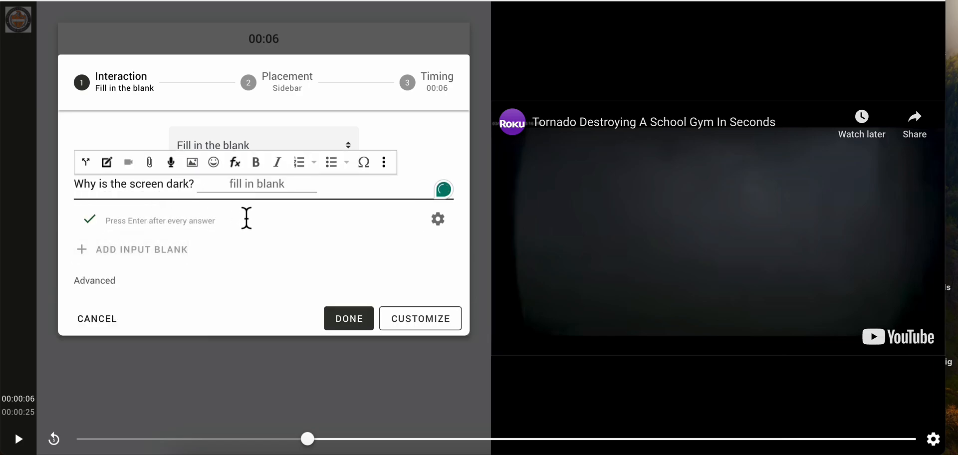
{"action": "left_click", "coordinate": [238, 226]}
{"action": "type", "text": "to"}
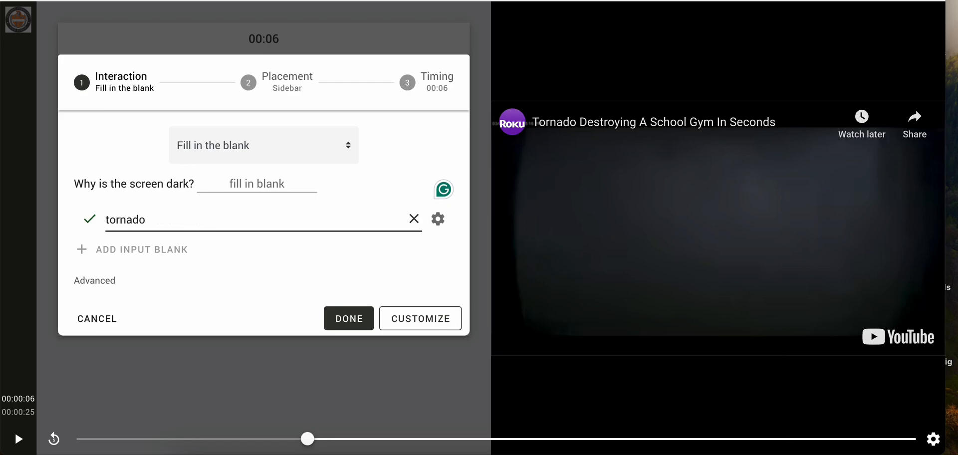
{"action": "type", "text": "rnado"}
Step: Complete the accepted answers "tornado" and "power went out" for the blank, show the advanced options, and finish the interaction
{"action": "left_click", "coordinate": [314, 197]}
{"action": "left_click", "coordinate": [284, 222]}
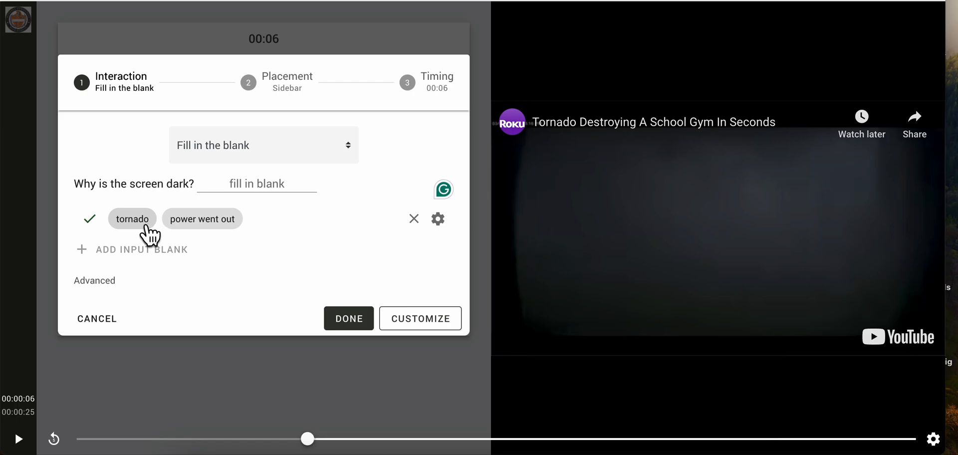
{"action": "left_click", "coordinate": [101, 280]}
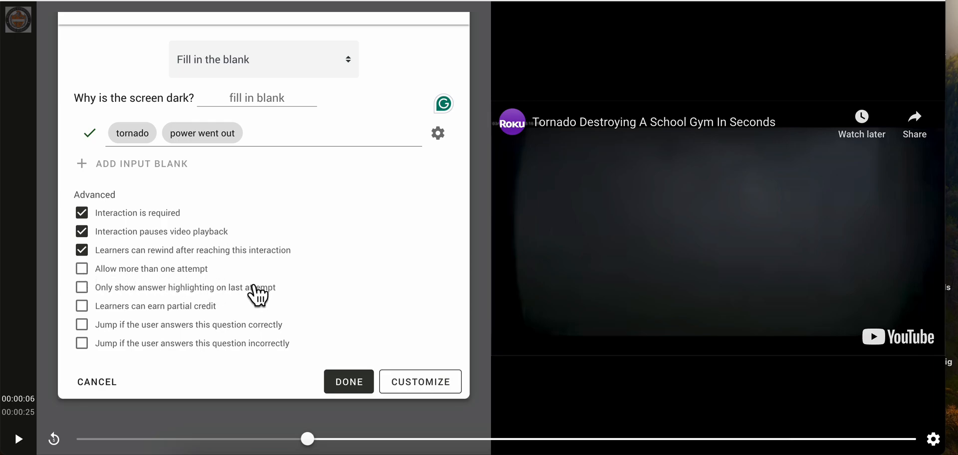
{"action": "scroll", "coordinate": [257, 295], "scroll_direction": "down", "scroll_amount": 1}
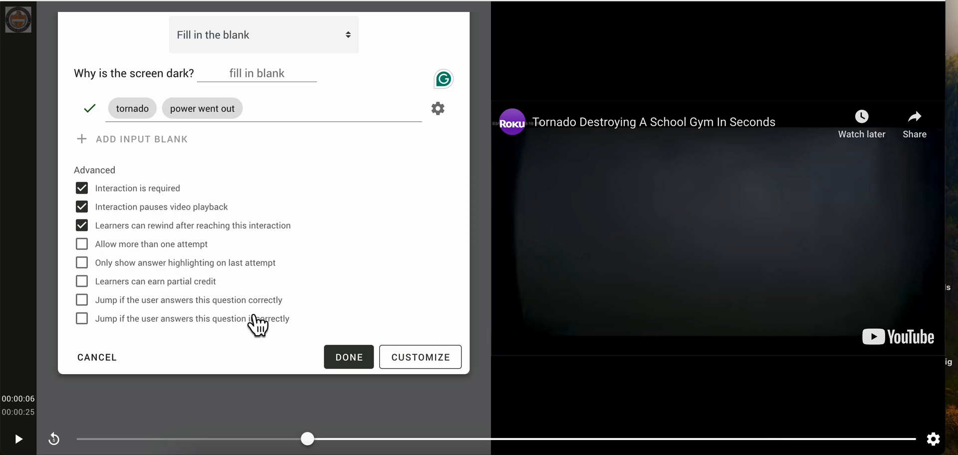
{"action": "left_click", "coordinate": [347, 357]}
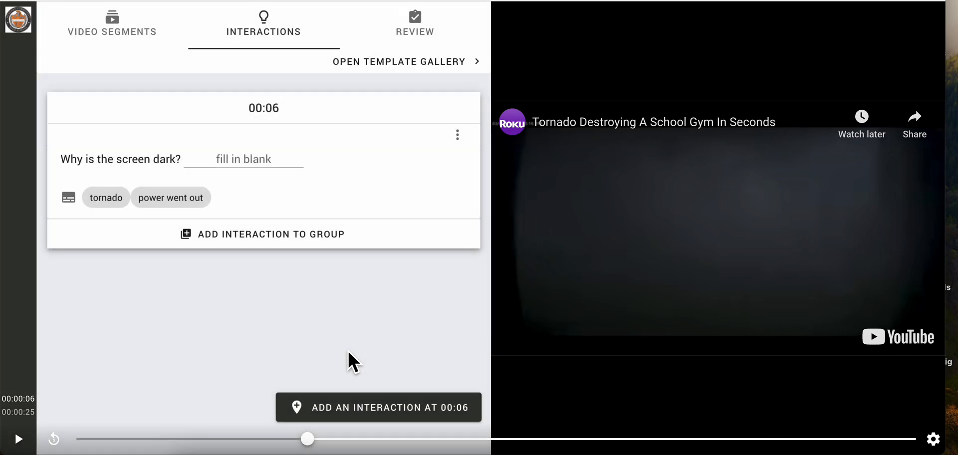
Step: Add a pause interaction at 00:12 with the text "Pay attention to the top right corner of the screen"
{"action": "left_click_drag", "start_coordinate": [310, 442], "coordinate": [486, 442]}
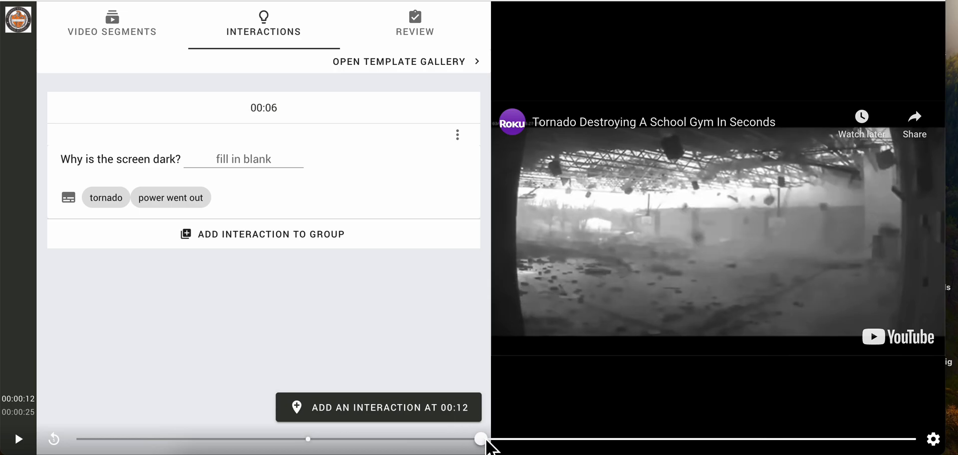
{"action": "left_click", "coordinate": [411, 407]}
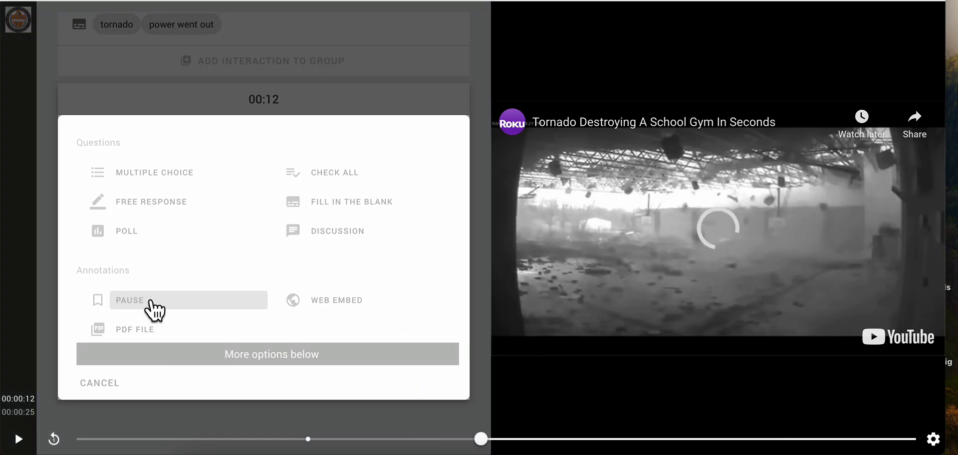
{"action": "left_click", "coordinate": [155, 310]}
{"action": "left_click", "coordinate": [238, 251]}
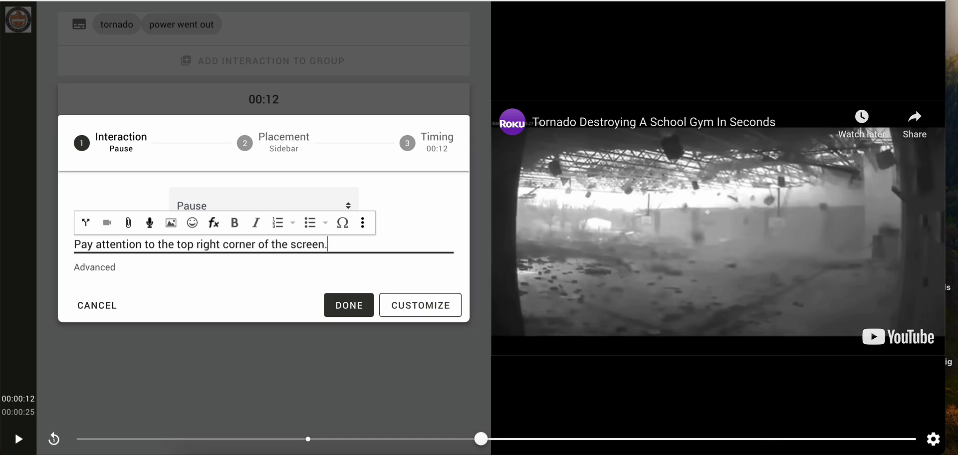
{"action": "left_click", "coordinate": [348, 304]}
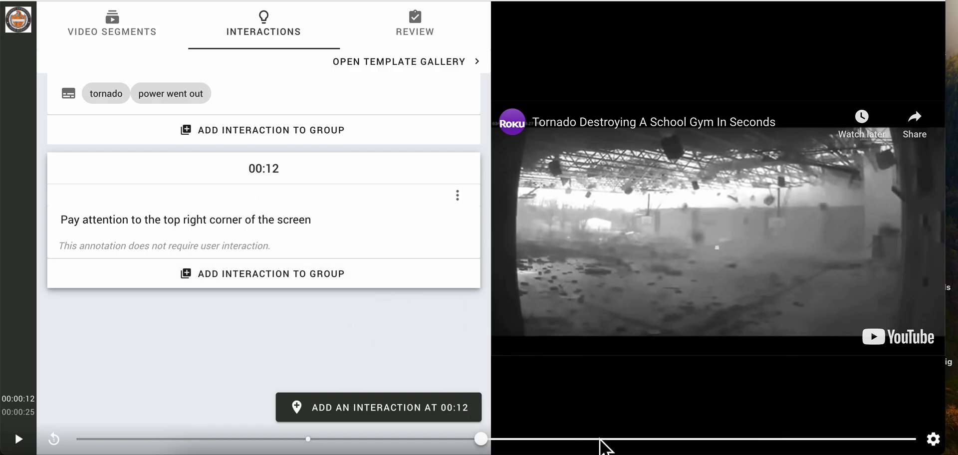
Step: Preview the bulb from the start and submit "power went out" as the answer to the 00:06 question
{"action": "left_click", "coordinate": [418, 30]}
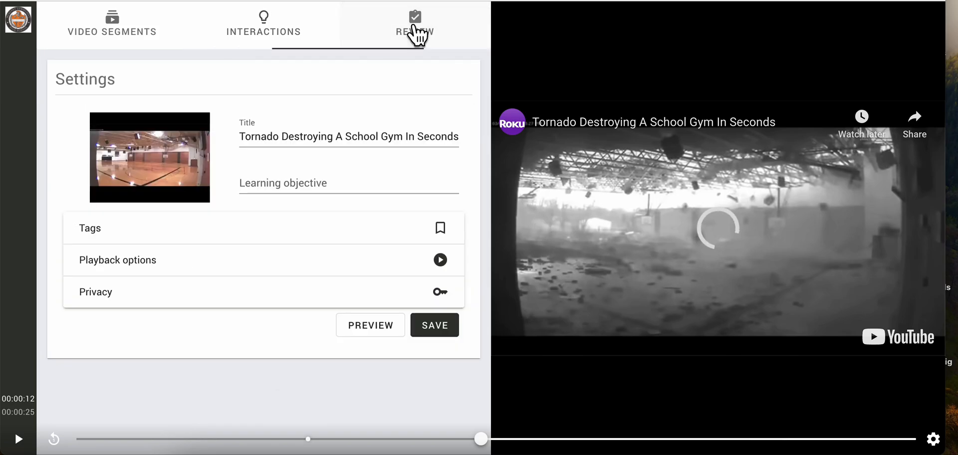
{"action": "left_click", "coordinate": [371, 329]}
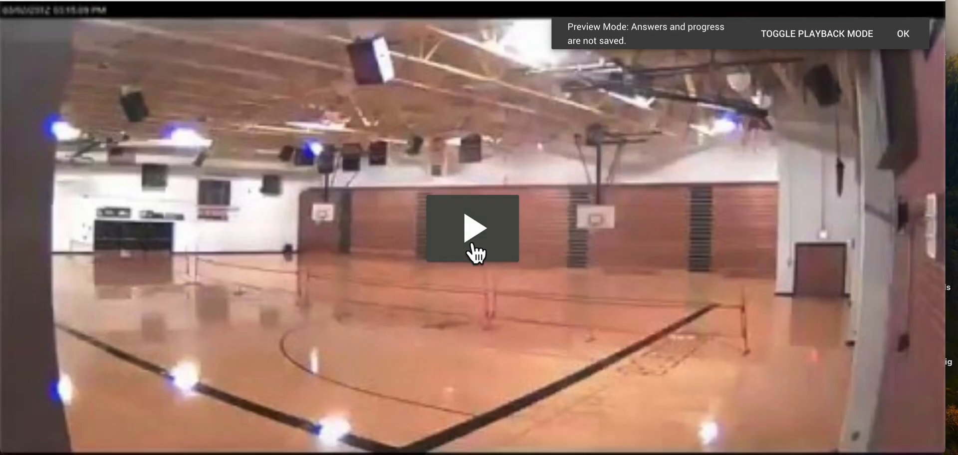
{"action": "left_click", "coordinate": [480, 241]}
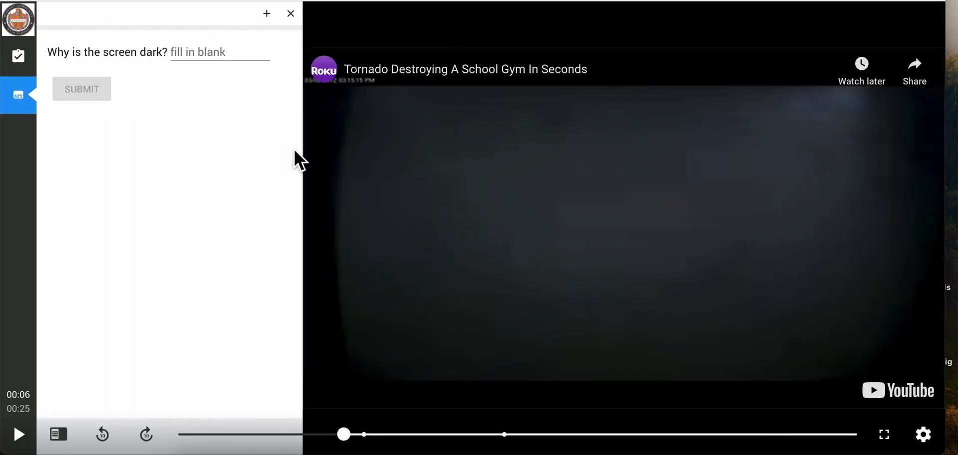
{"action": "left_click", "coordinate": [217, 59]}
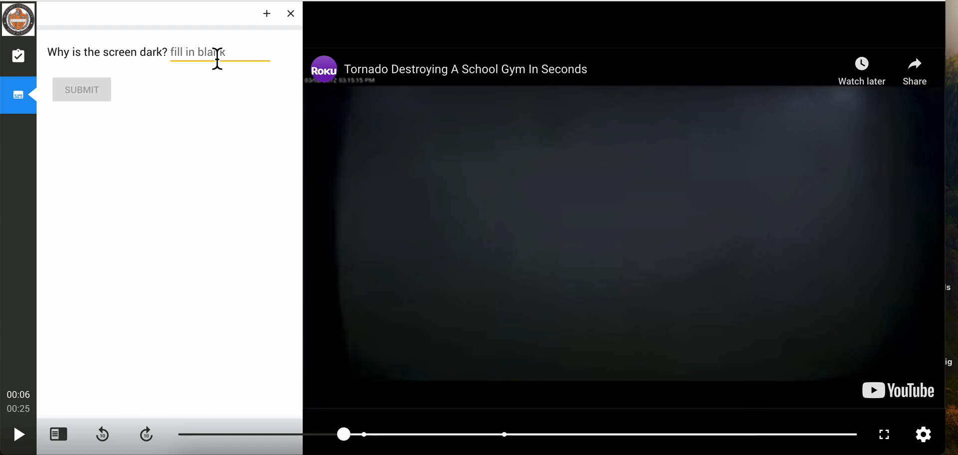
{"action": "type", "text": "power went out"}
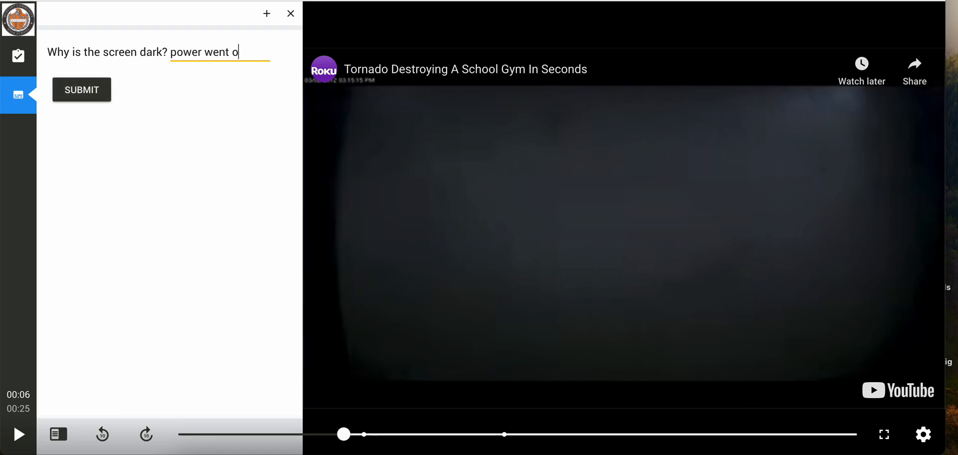
{"action": "left_click", "coordinate": [103, 89]}
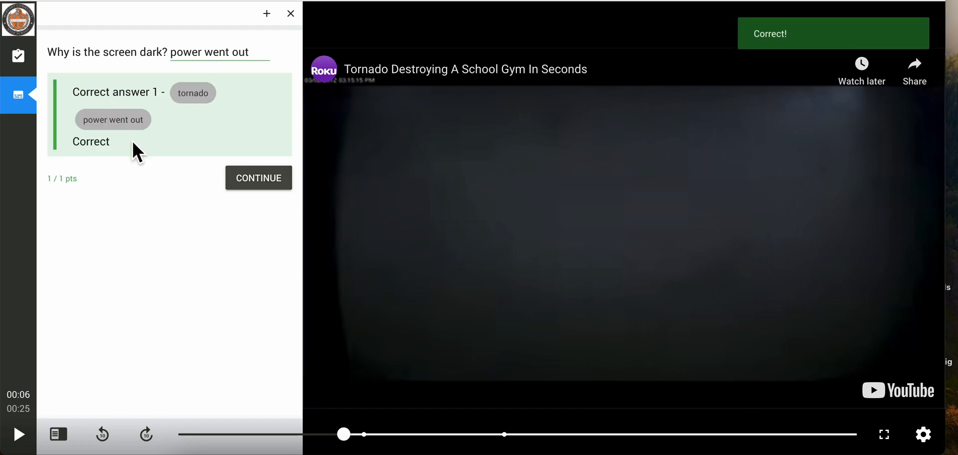
{"action": "left_click", "coordinate": [250, 179]}
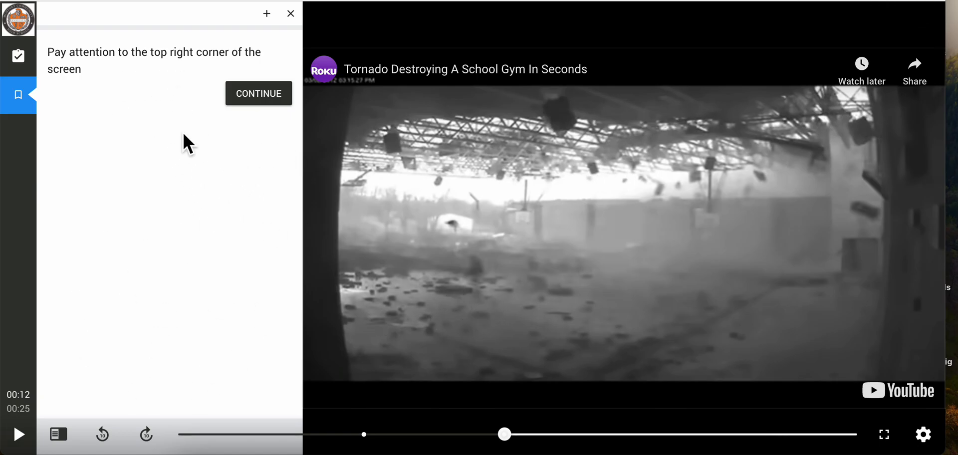
Step: Continue past the 00:12 pause in the preview, stop the video at 00:18 and close the preview
{"action": "left_click", "coordinate": [266, 97]}
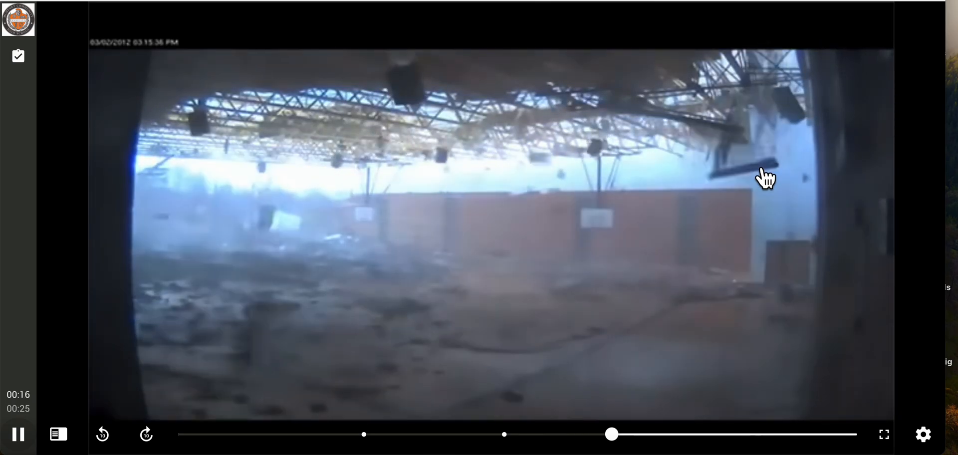
{"action": "left_click", "coordinate": [18, 433]}
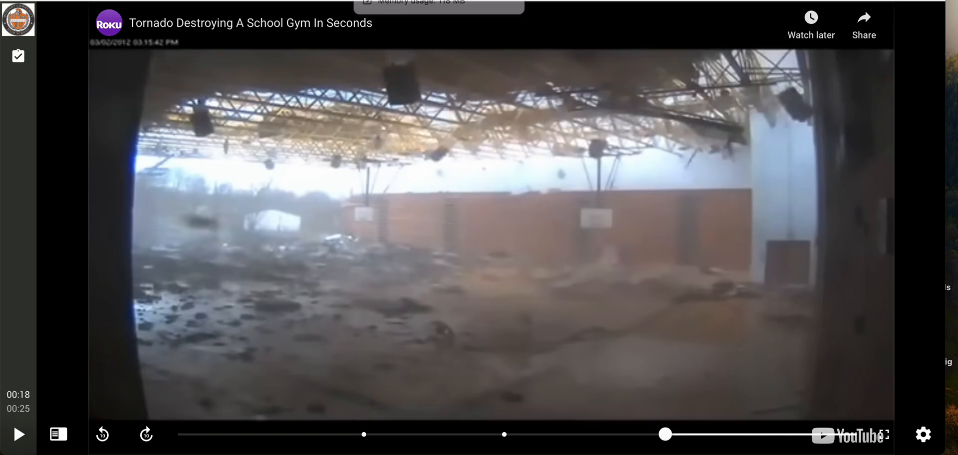
{"action": "left_click", "coordinate": [363, 0]}
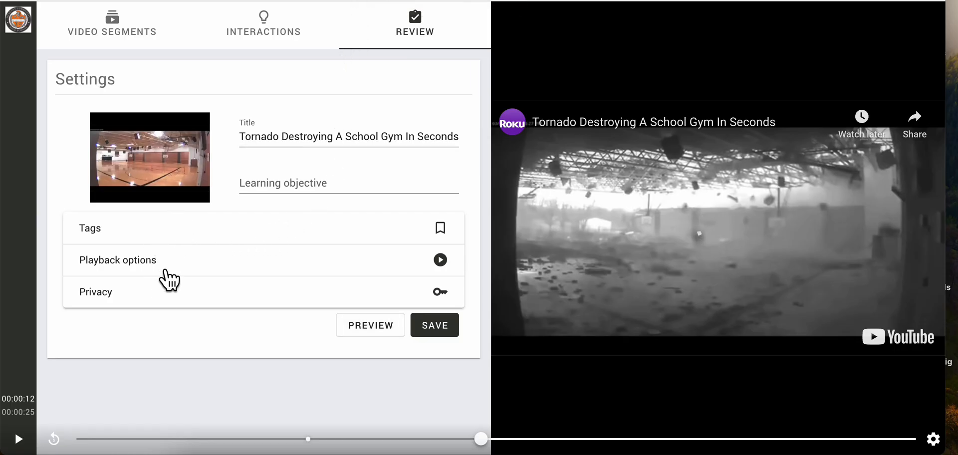
Step: Allow learners to retake the bulb upon completion with the number of retakes at 0, and save the bulb
{"action": "left_click", "coordinate": [189, 260]}
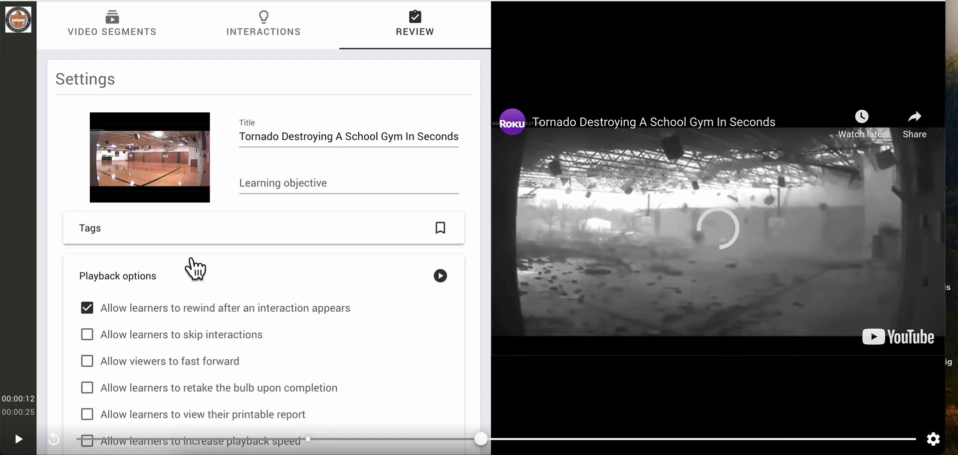
{"action": "scroll", "coordinate": [255, 279], "scroll_direction": "down", "scroll_amount": 2}
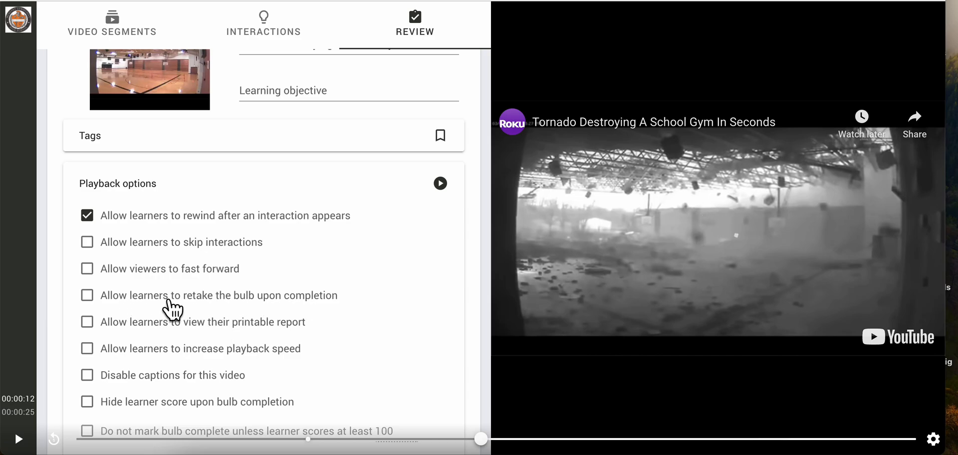
{"action": "left_click", "coordinate": [87, 296]}
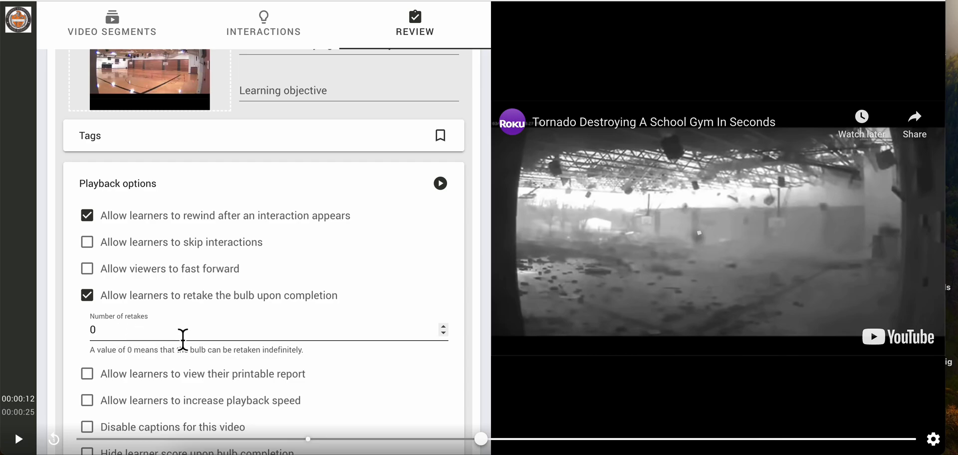
{"action": "scroll", "coordinate": [183, 339], "scroll_direction": "down", "scroll_amount": 5}
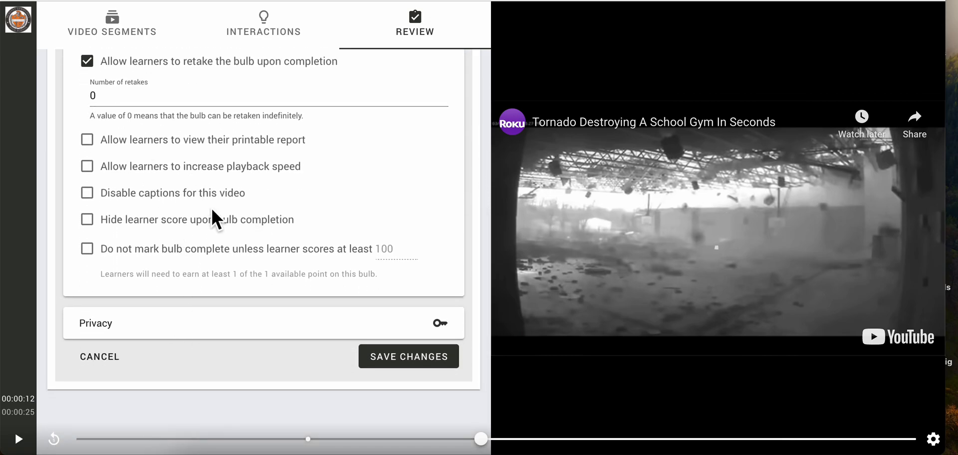
{"action": "left_click", "coordinate": [405, 358]}
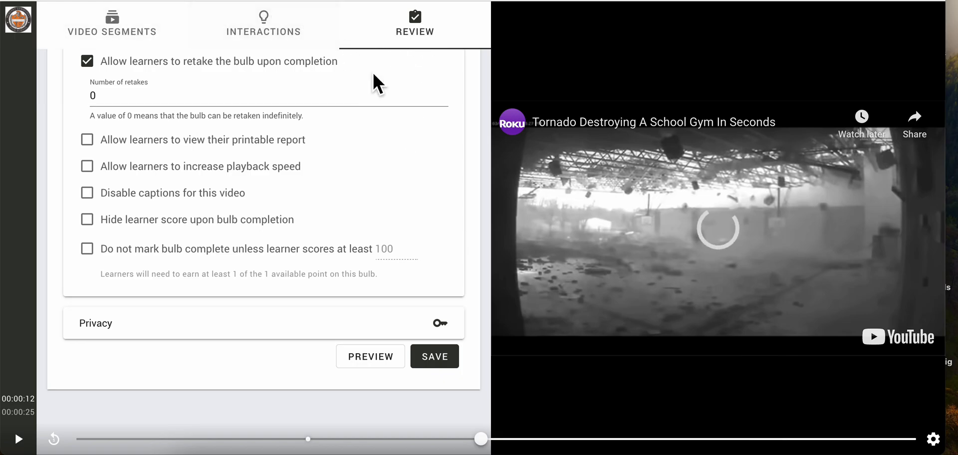
{"action": "left_click", "coordinate": [435, 357]}
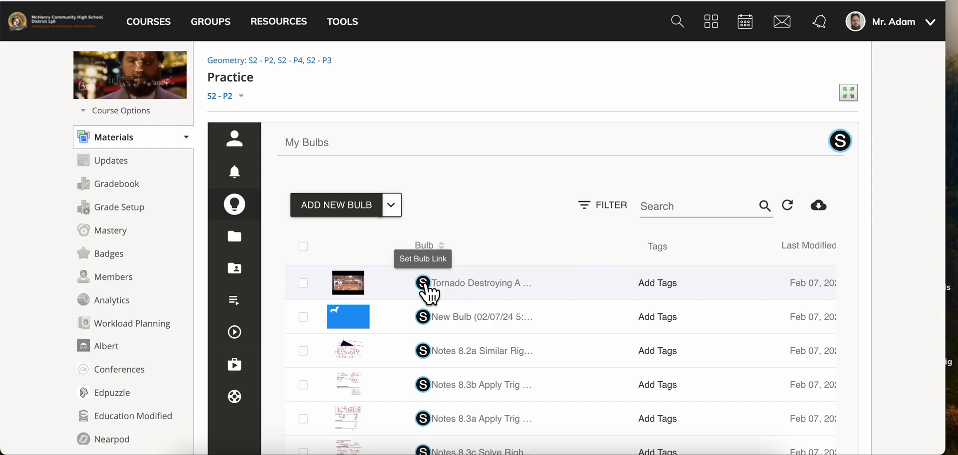
Step: Link the "Tornado Destroying A School Gym In Seconds" bulb to section S2 - P2 as a Self Paced assignment
{"action": "left_click", "coordinate": [424, 284]}
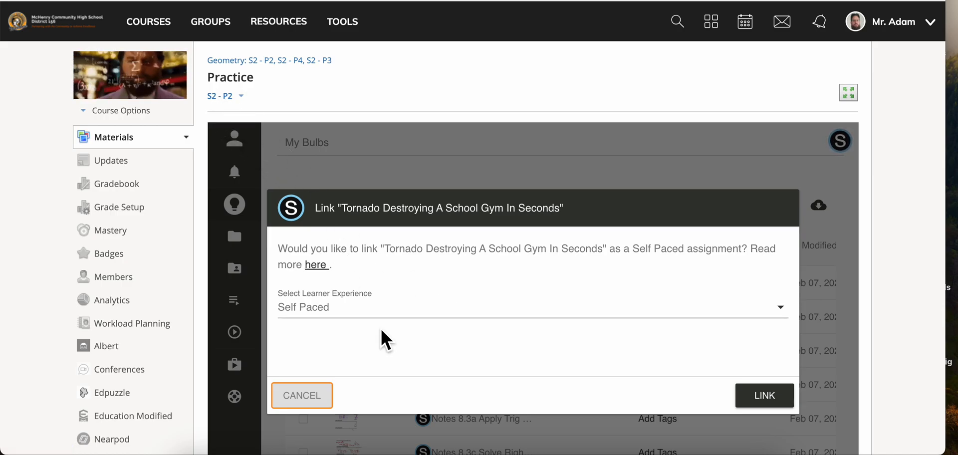
{"action": "left_click", "coordinate": [395, 319]}
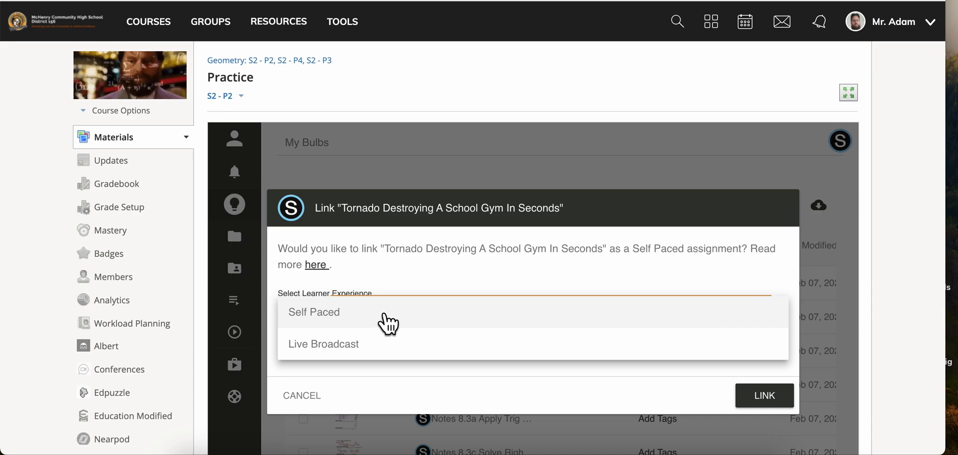
{"action": "left_click", "coordinate": [385, 315]}
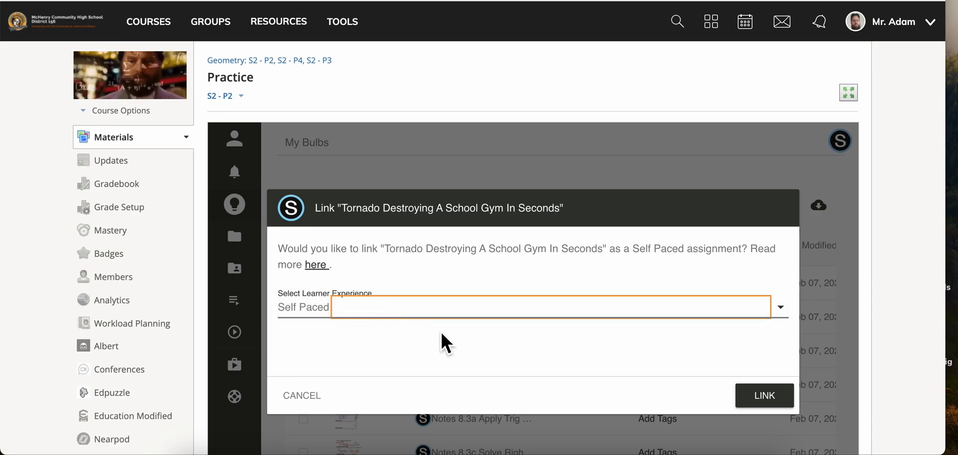
{"action": "left_click", "coordinate": [772, 399]}
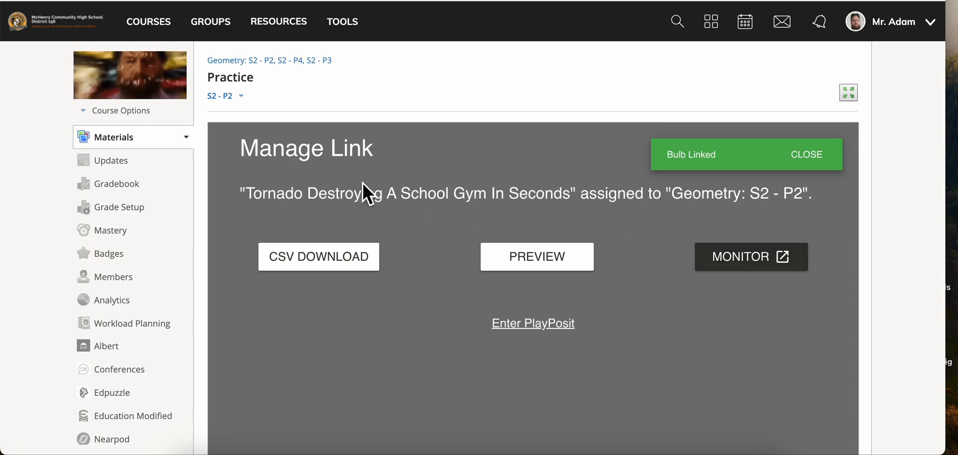
Step: Switch to section S2 - P3 and link the "Tornado Destroying A School Gym In Seconds" bulb to it
{"action": "left_click", "coordinate": [240, 97]}
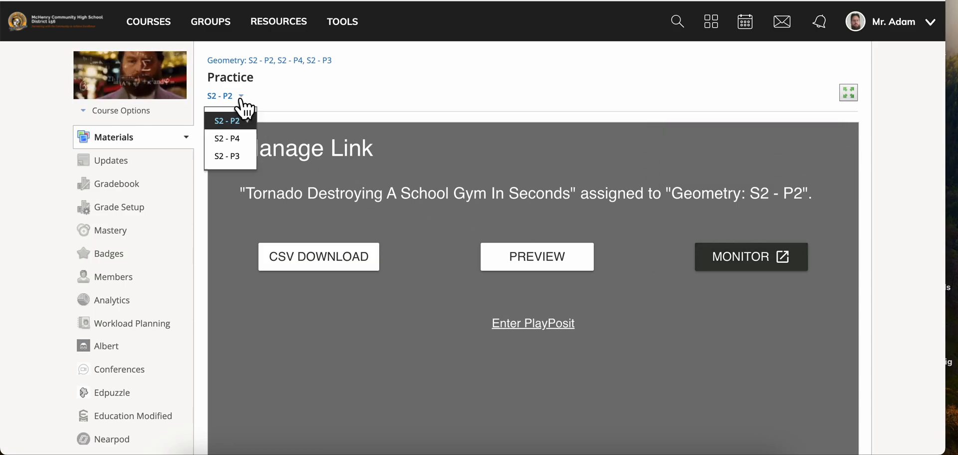
{"action": "left_click", "coordinate": [227, 157]}
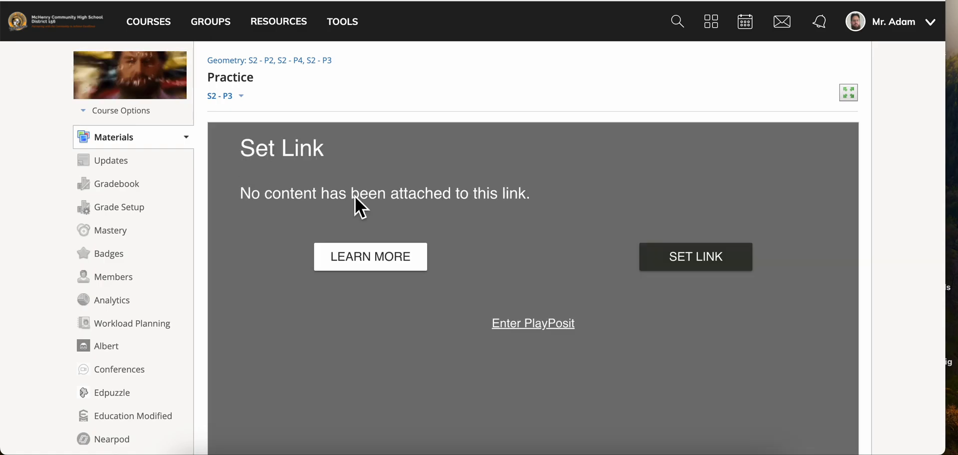
{"action": "left_click", "coordinate": [689, 260]}
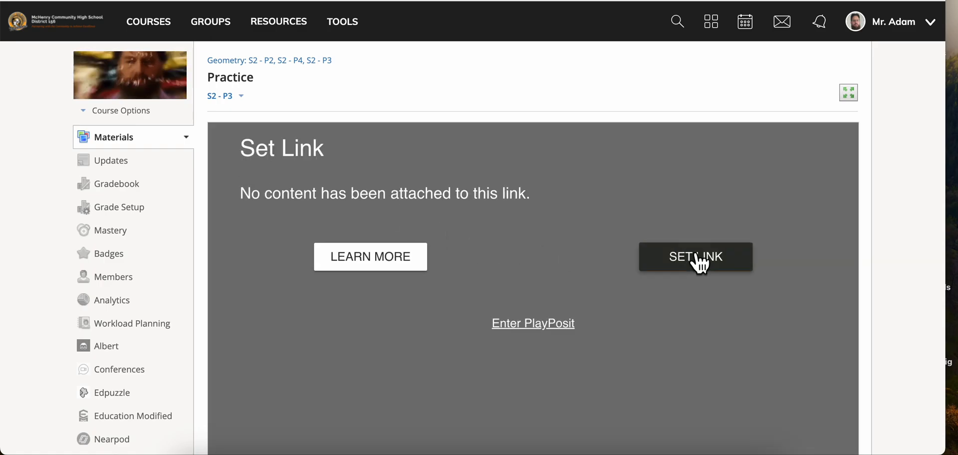
{"action": "left_click", "coordinate": [424, 283]}
{"action": "left_click", "coordinate": [755, 395]}
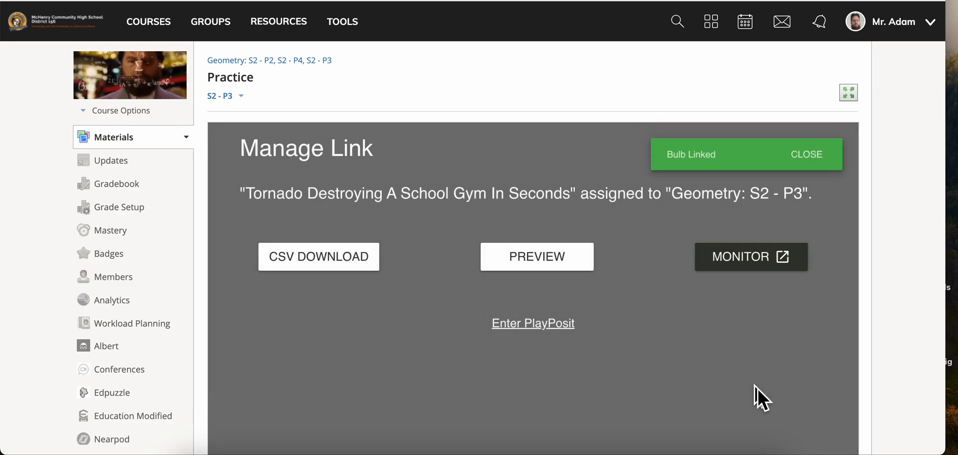
Step: Switch to section S2 - P4 and link the "Tornado Destroying A School Gym In Seconds" bulb to it
{"action": "left_click", "coordinate": [239, 97]}
{"action": "left_click", "coordinate": [231, 138]}
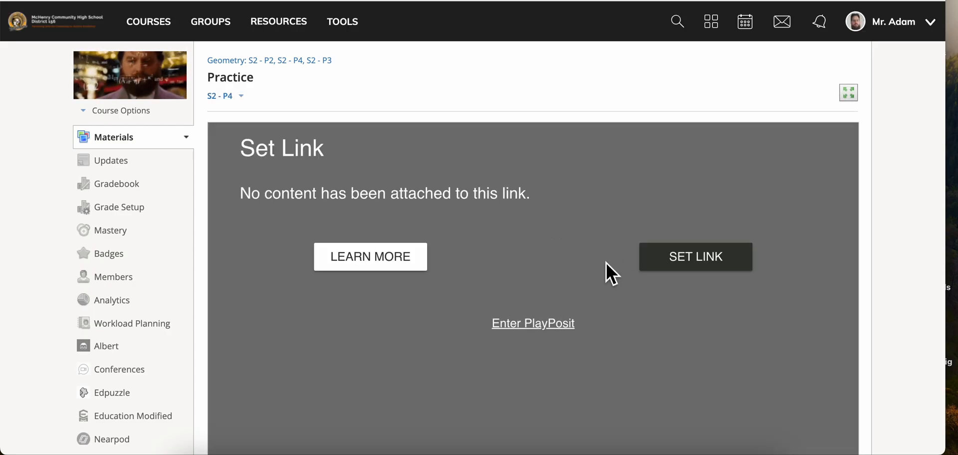
{"action": "left_click", "coordinate": [690, 264]}
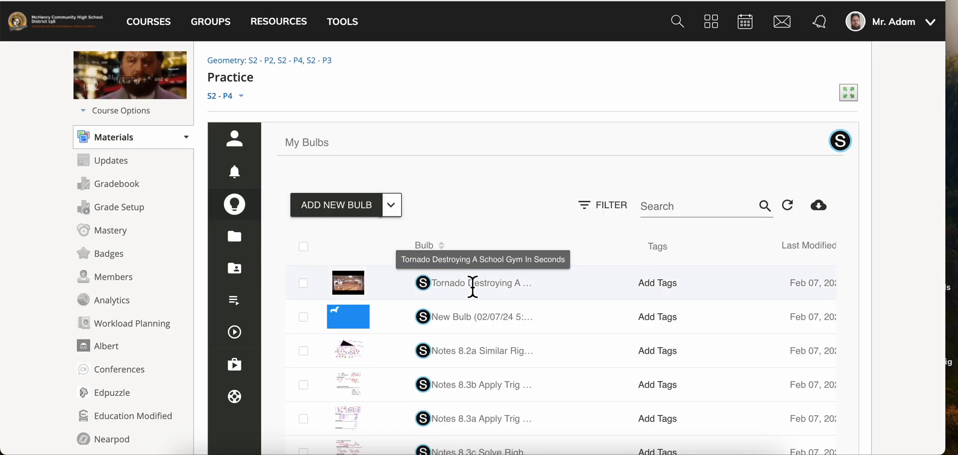
{"action": "left_click", "coordinate": [425, 281]}
{"action": "left_click", "coordinate": [764, 396]}
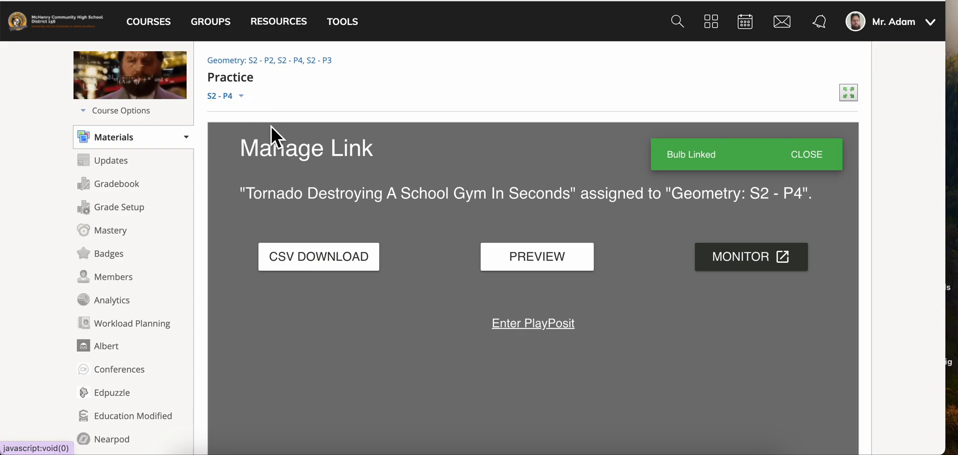
Step: Return to the course materials, enable grading for the Practice external tool, and assign it to the HW category
{"action": "left_click", "coordinate": [132, 137]}
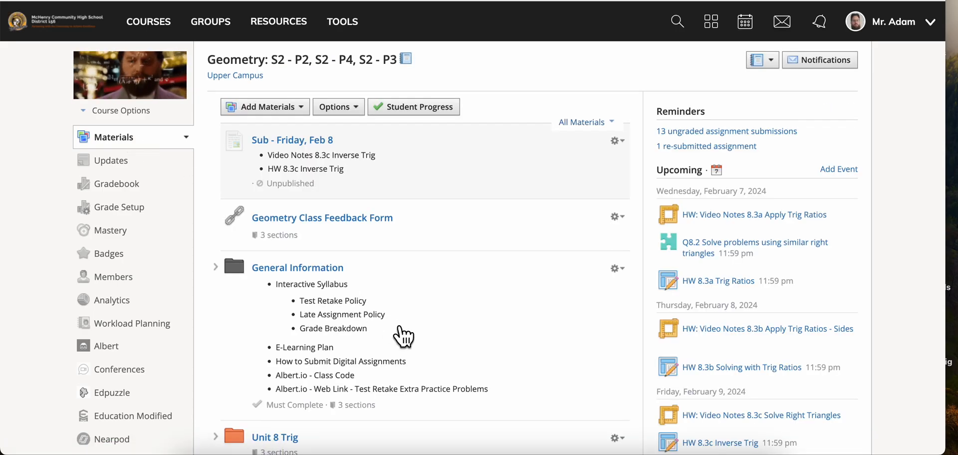
{"action": "scroll", "coordinate": [404, 337], "scroll_direction": "down", "scroll_amount": 10}
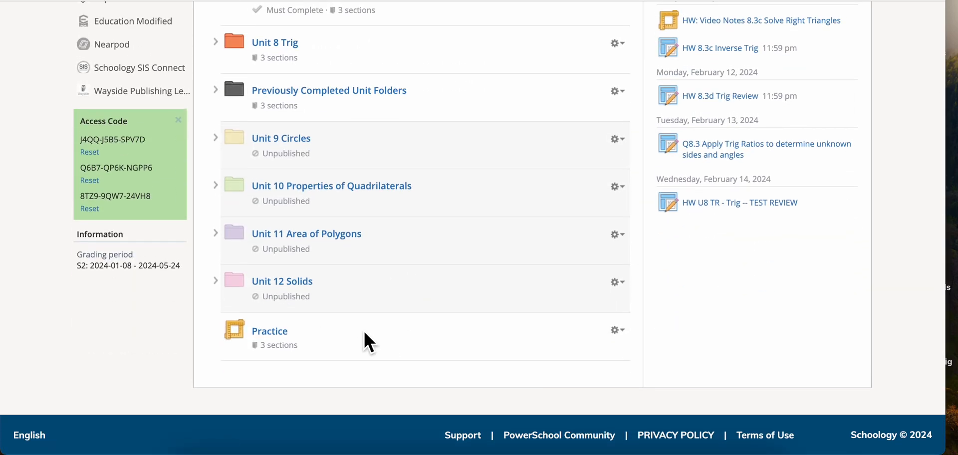
{"action": "left_click", "coordinate": [618, 329]}
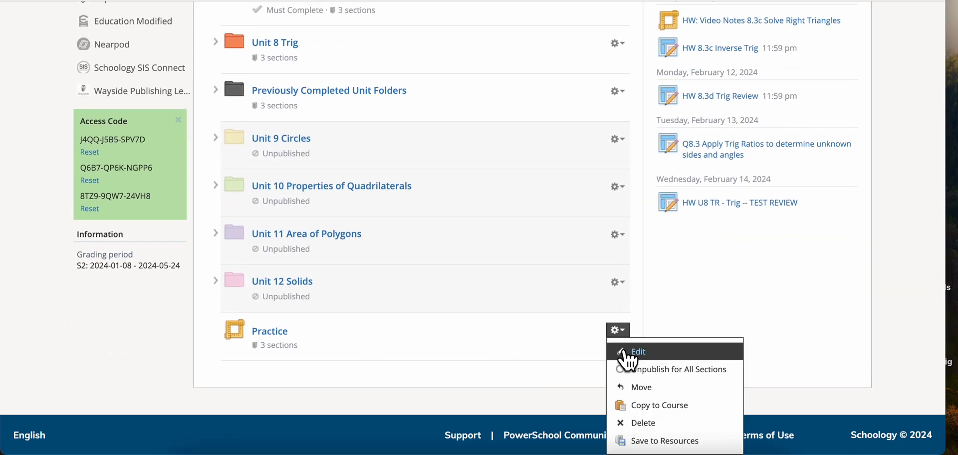
{"action": "left_click", "coordinate": [625, 364]}
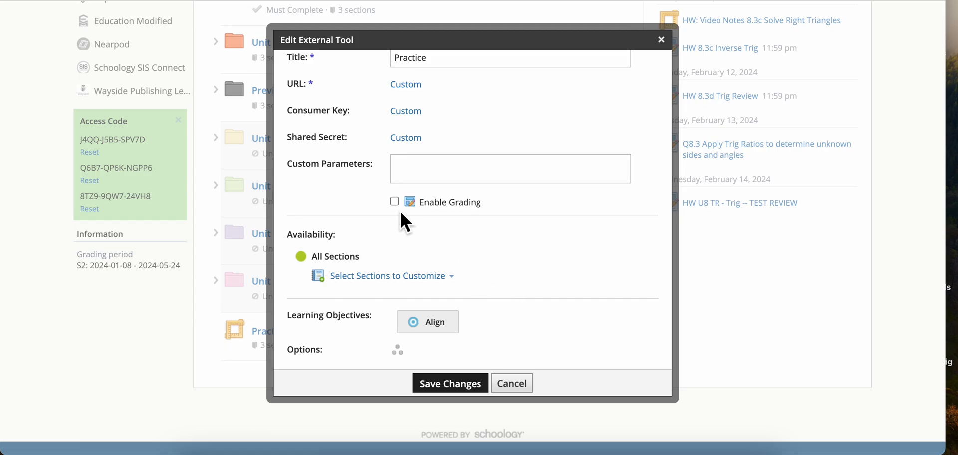
{"action": "left_click", "coordinate": [394, 201]}
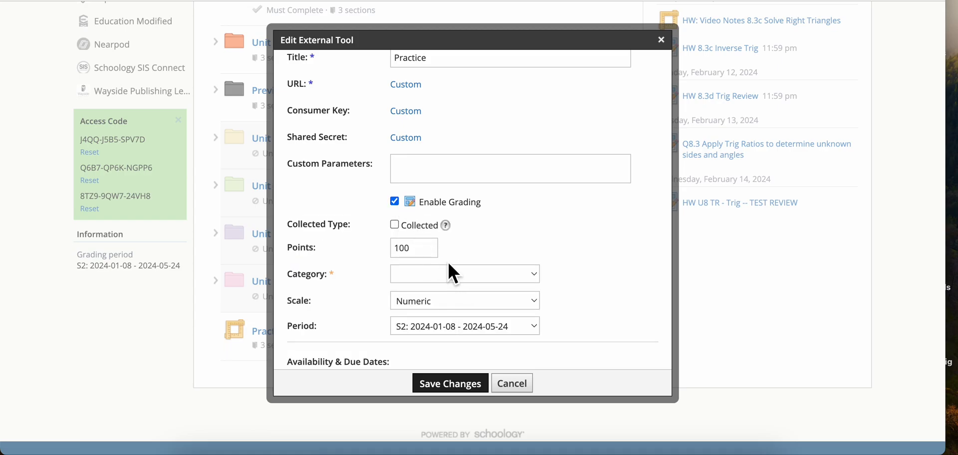
{"action": "left_click", "coordinate": [447, 274]}
{"action": "left_click", "coordinate": [442, 319]}
Step: Set the Practice item's due date to February 7, 2024 for all sections and save the changes
{"action": "scroll", "coordinate": [443, 321], "scroll_direction": "down", "scroll_amount": 2}
{"action": "scroll", "coordinate": [443, 329], "scroll_direction": "down", "scroll_amount": 2}
{"action": "left_click", "coordinate": [483, 278]}
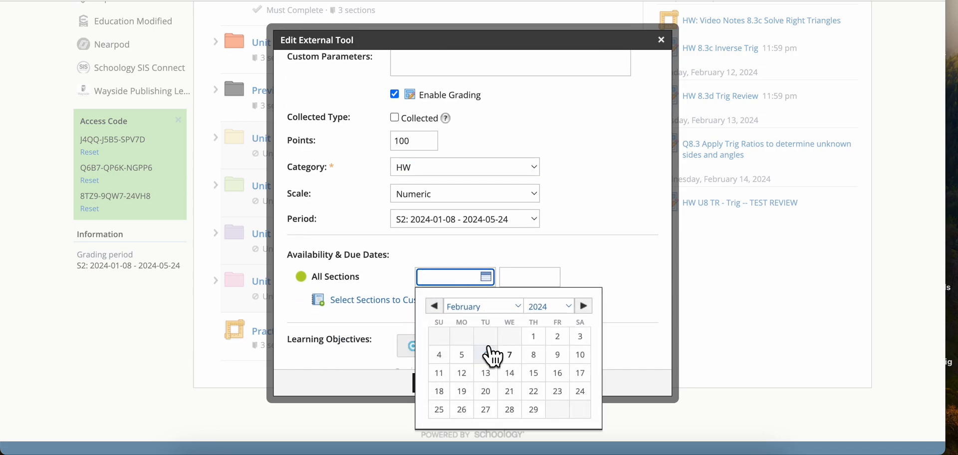
{"action": "left_click", "coordinate": [509, 355]}
{"action": "left_click", "coordinate": [439, 384]}
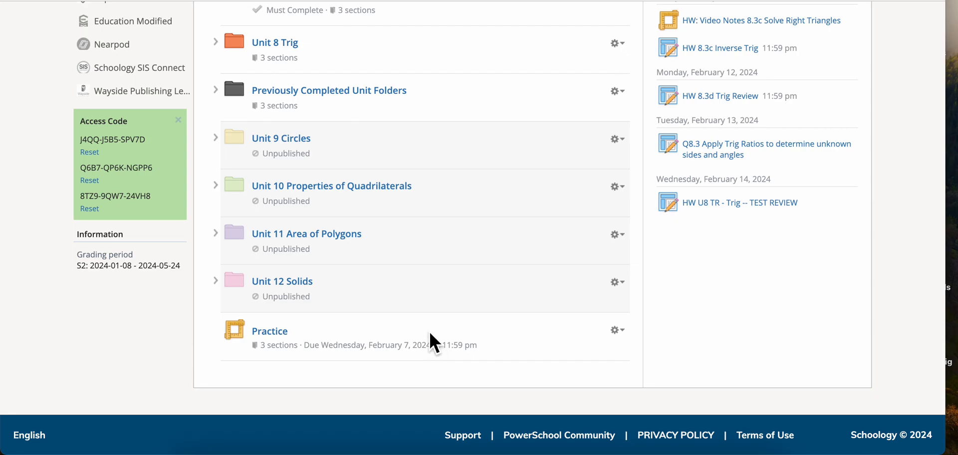
{"action": "scroll", "coordinate": [426, 251], "scroll_direction": "up", "scroll_amount": 10}
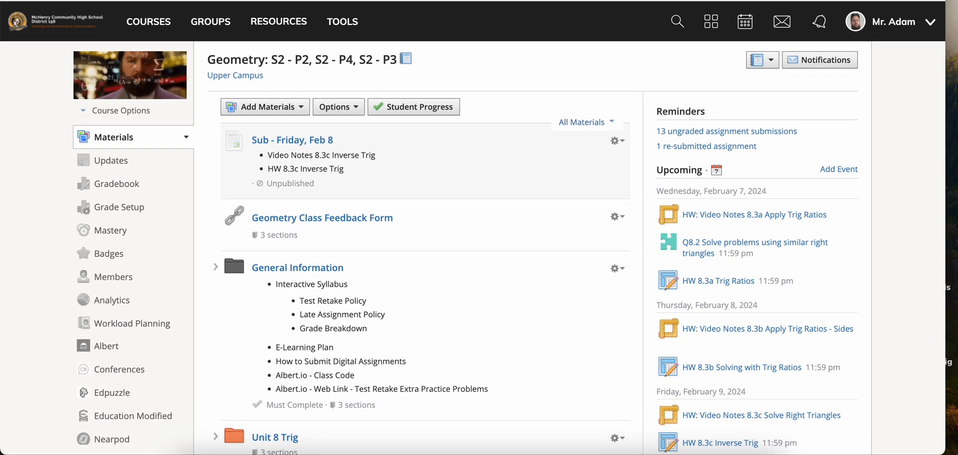